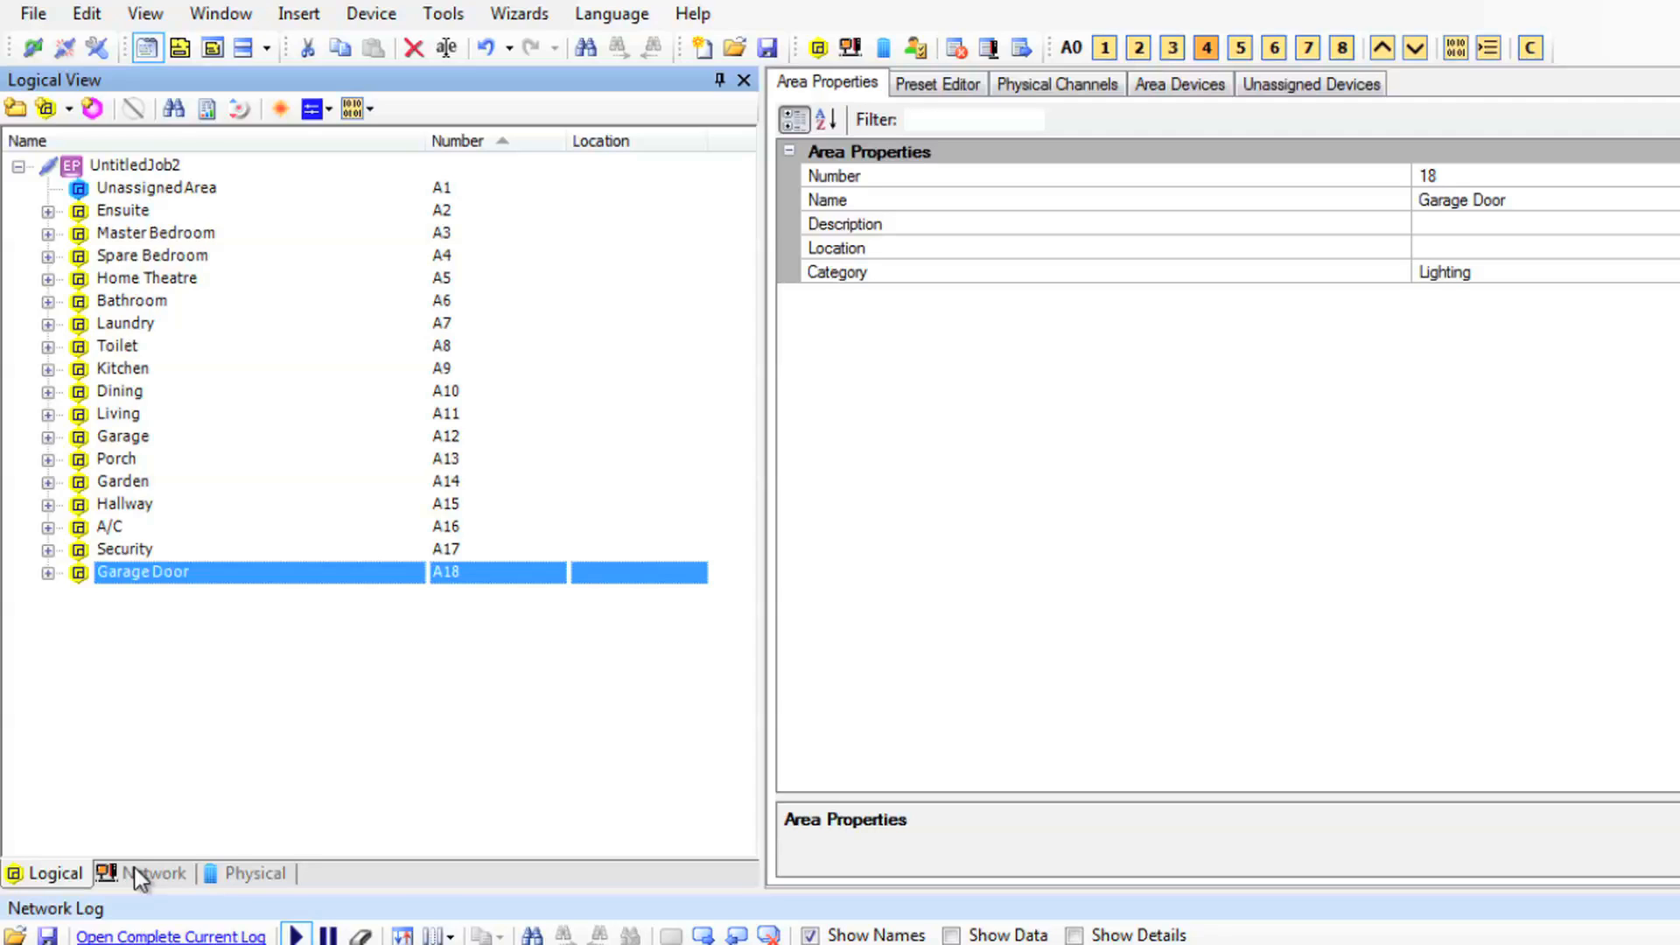
- Load the Welcome Home - Away Task.evt user template into the tasks of Panel 1 in the network view
{"action": "left_click", "coordinate": [136, 872]}
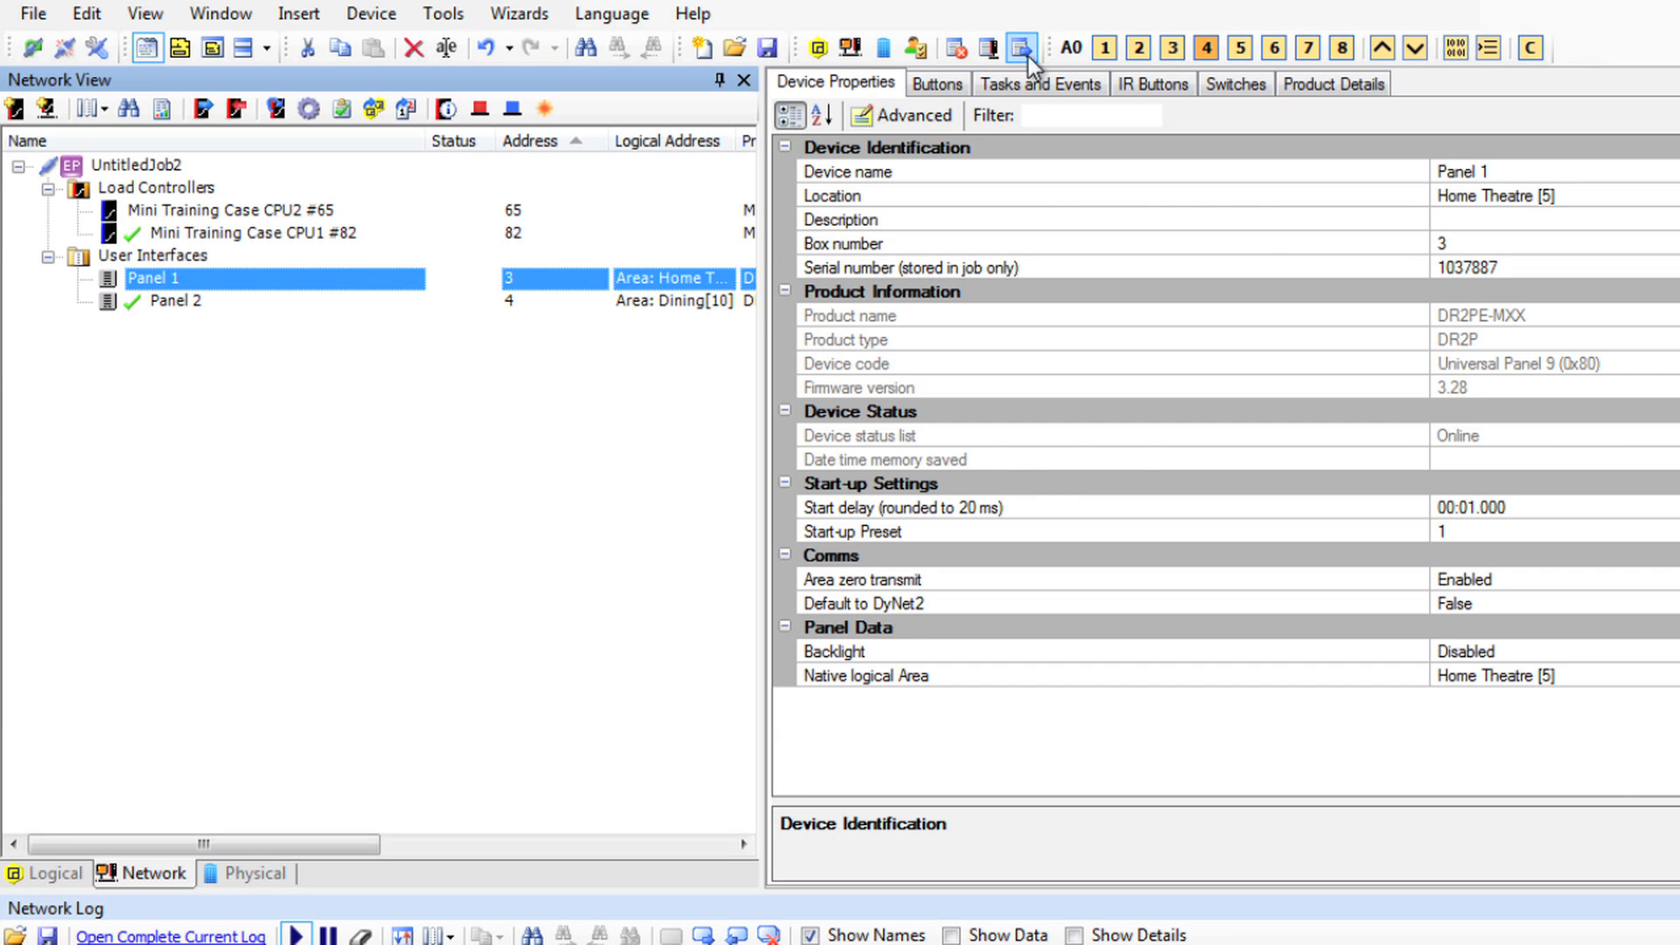
{"action": "left_click", "coordinate": [1038, 80]}
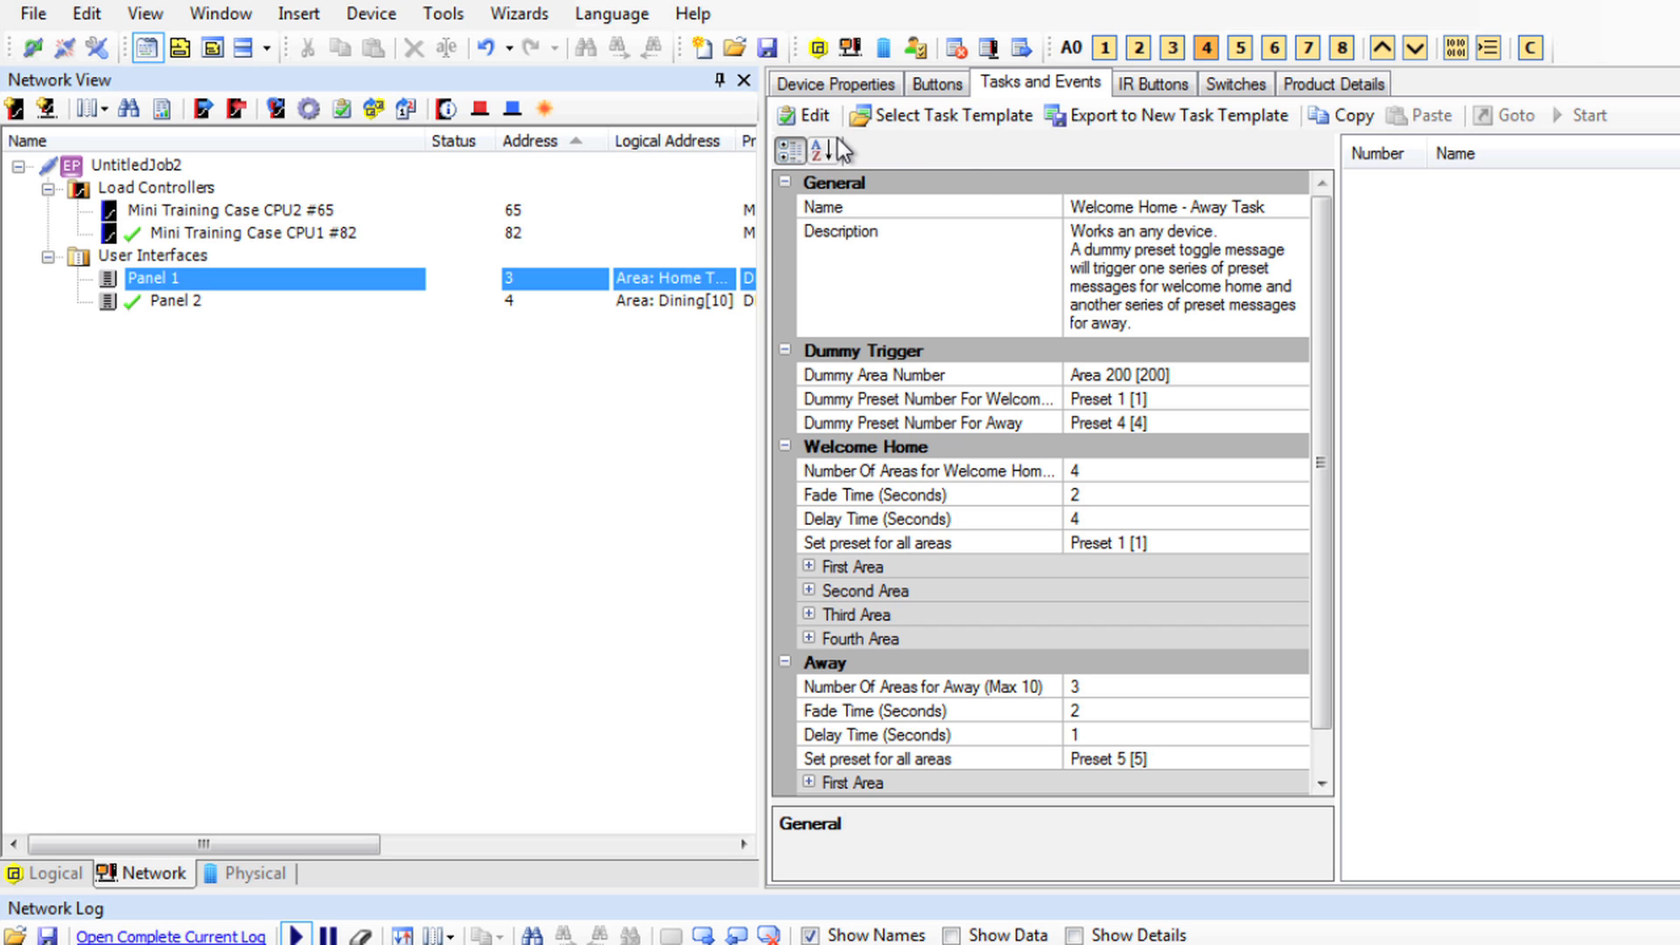
{"action": "left_click", "coordinate": [890, 117]}
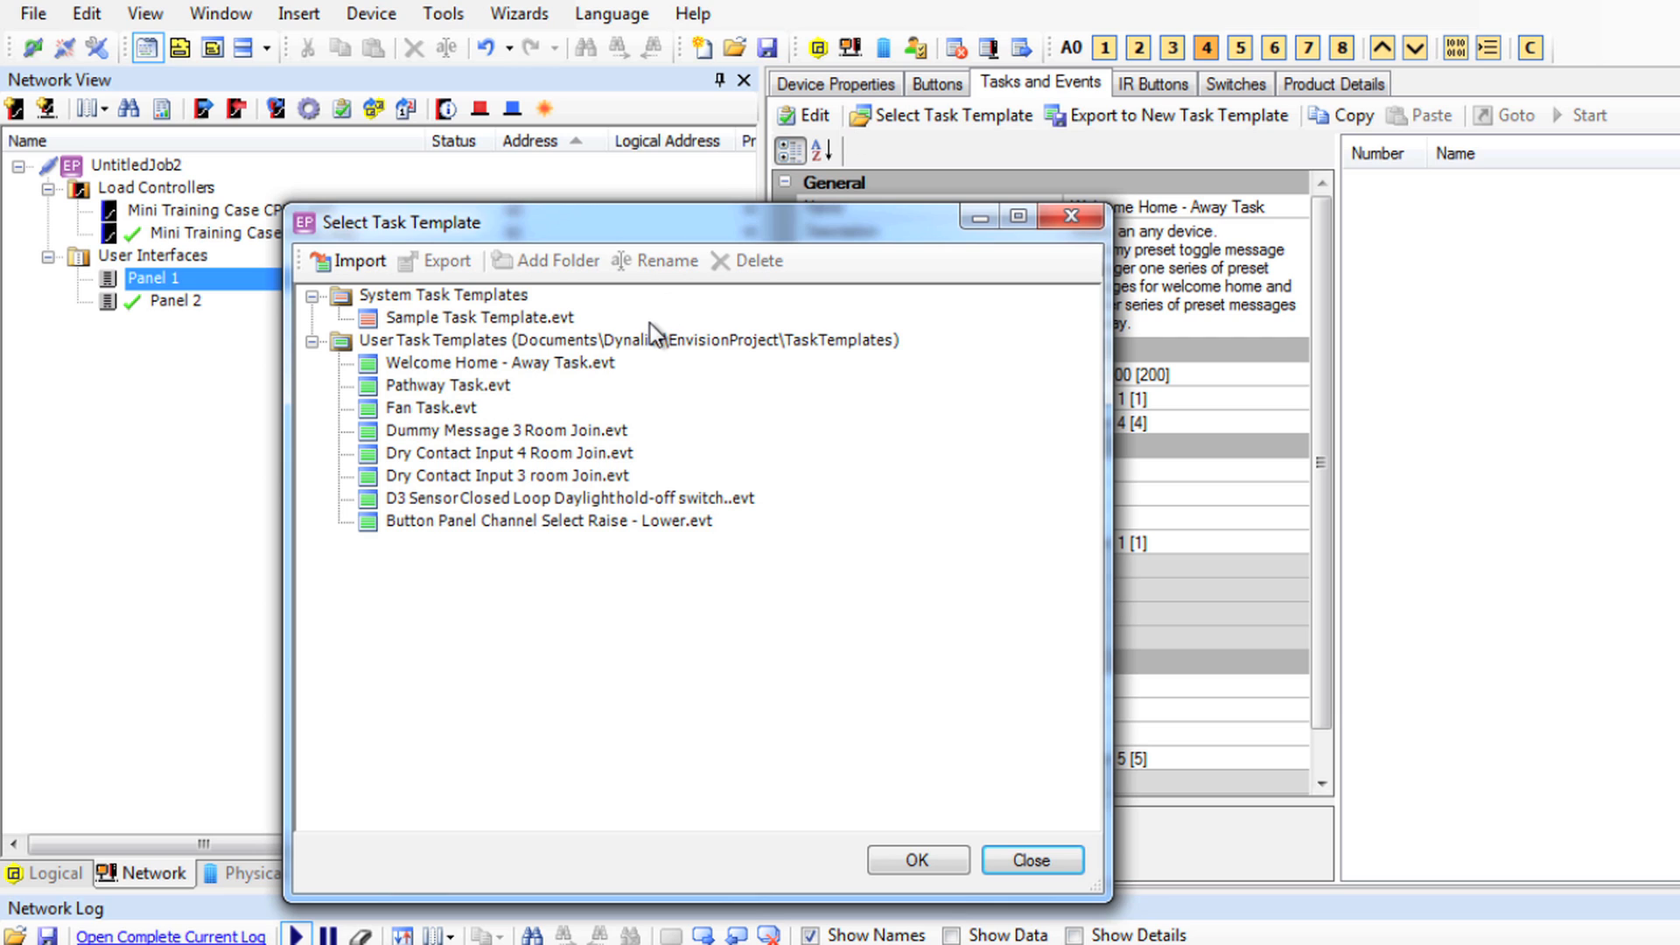
{"action": "left_click", "coordinate": [459, 364]}
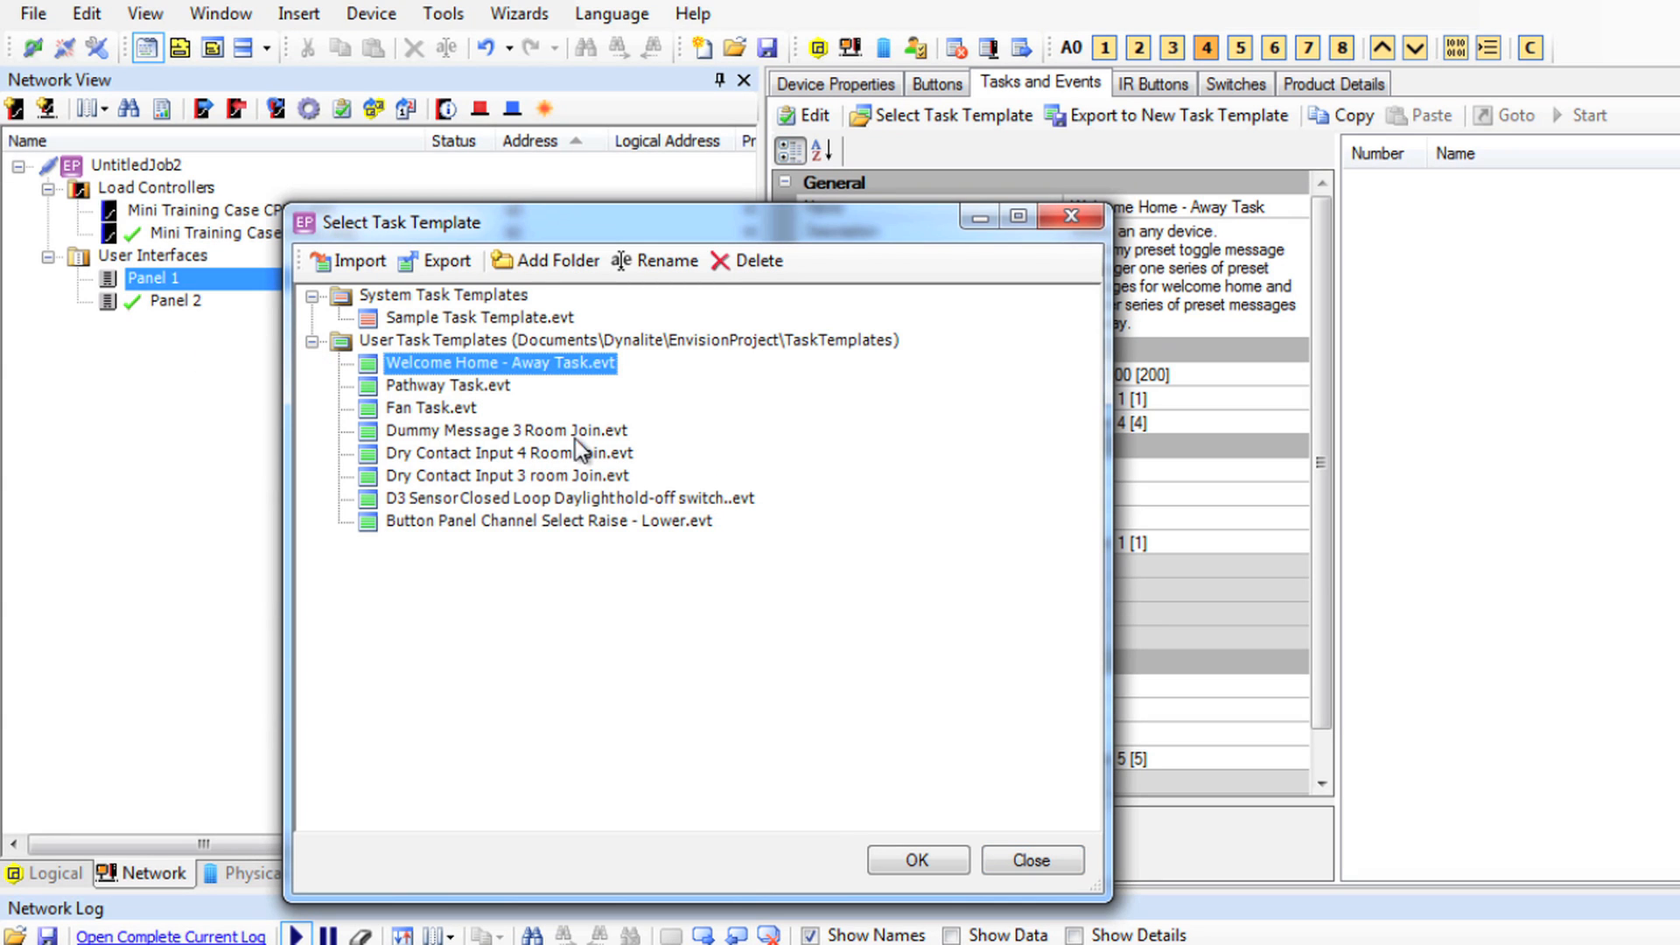
{"action": "left_click", "coordinate": [927, 856]}
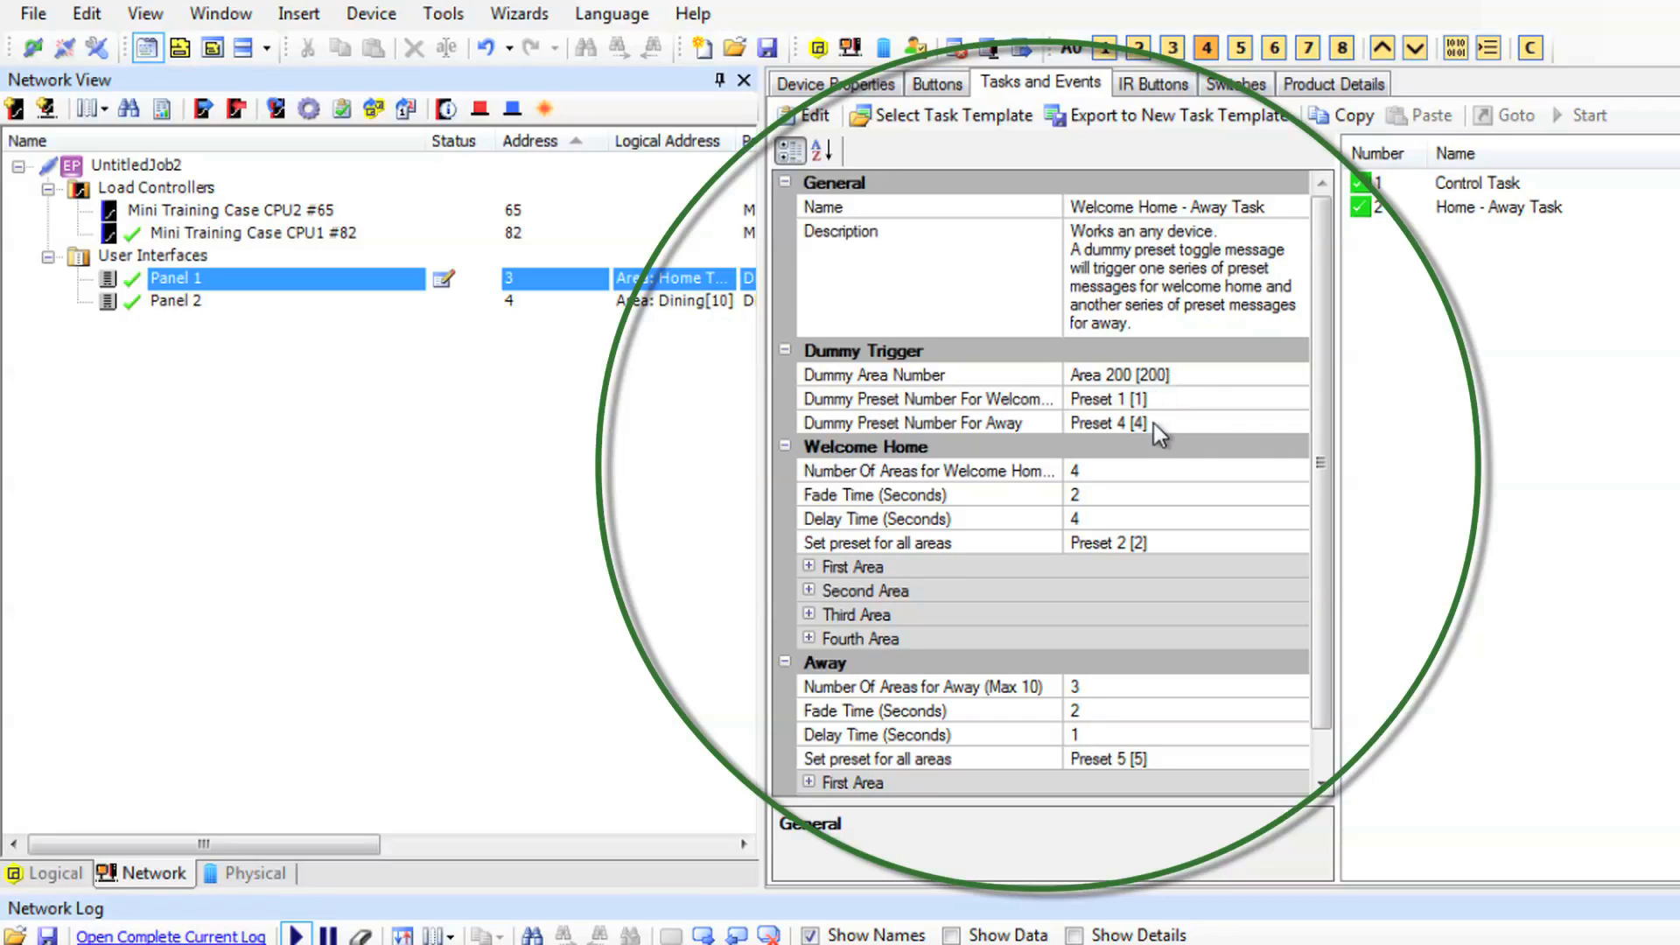
- Set the Welcome Home number of areas to 5 and its delay time to 1 second
{"action": "left_click_drag", "start_coordinate": [1320, 433], "coordinate": [1300, 501]}
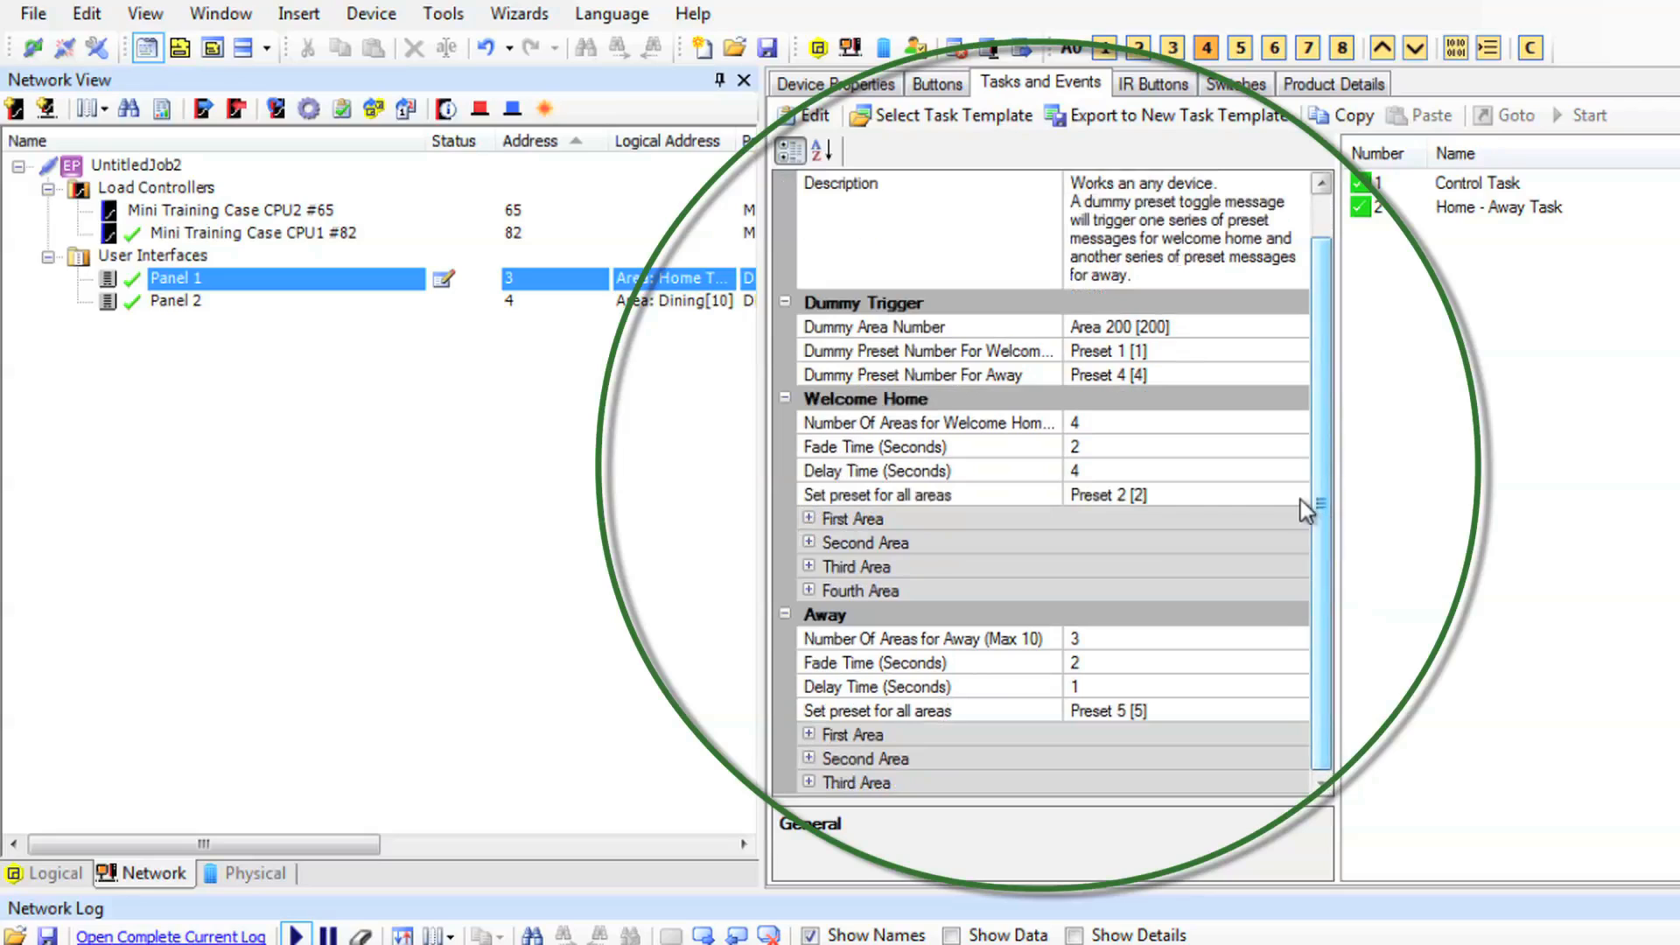
{"action": "left_click", "coordinate": [1108, 424]}
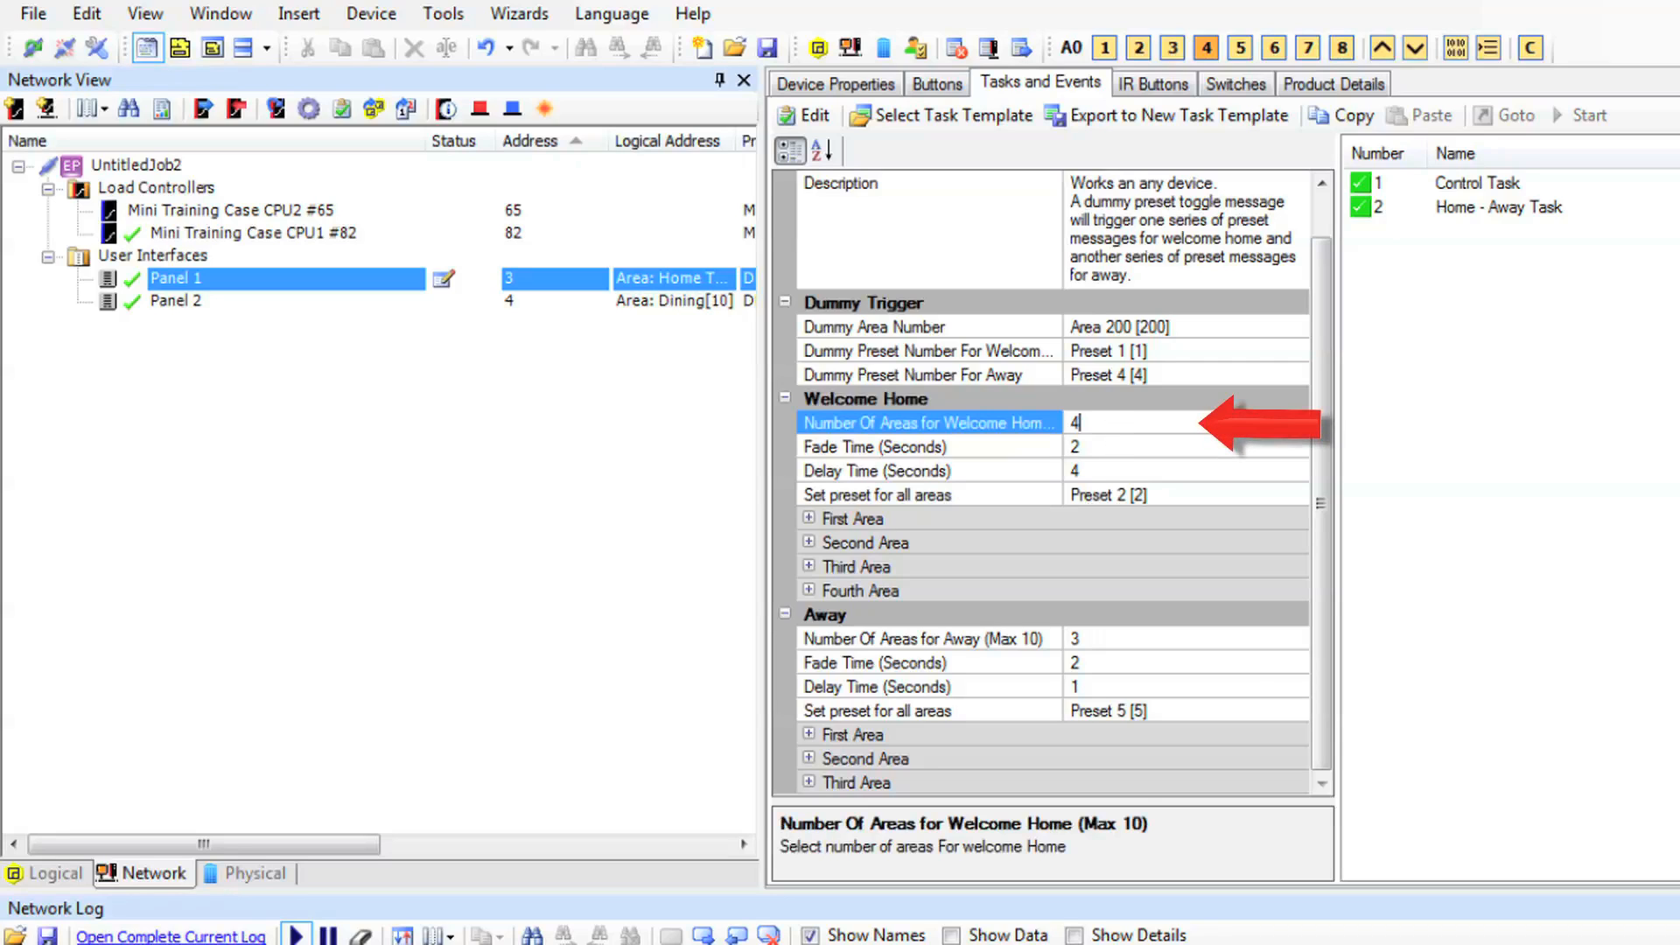
{"action": "type", "text": "5"}
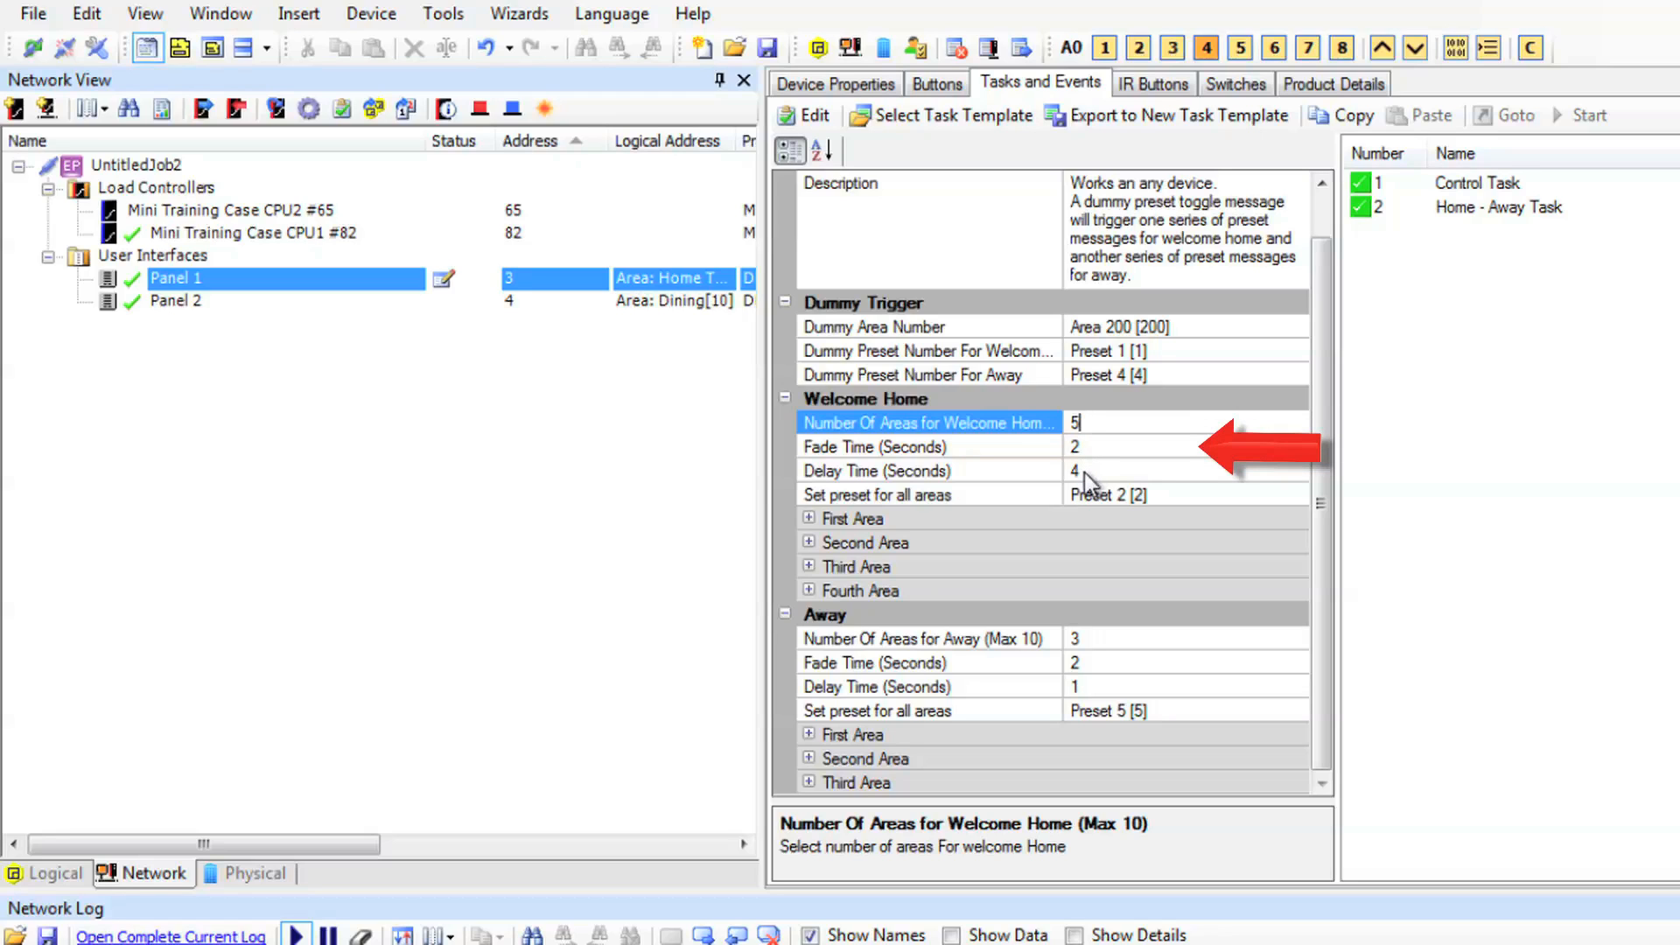
{"action": "key", "text": "Down"}
{"action": "left_click", "coordinate": [1079, 520]}
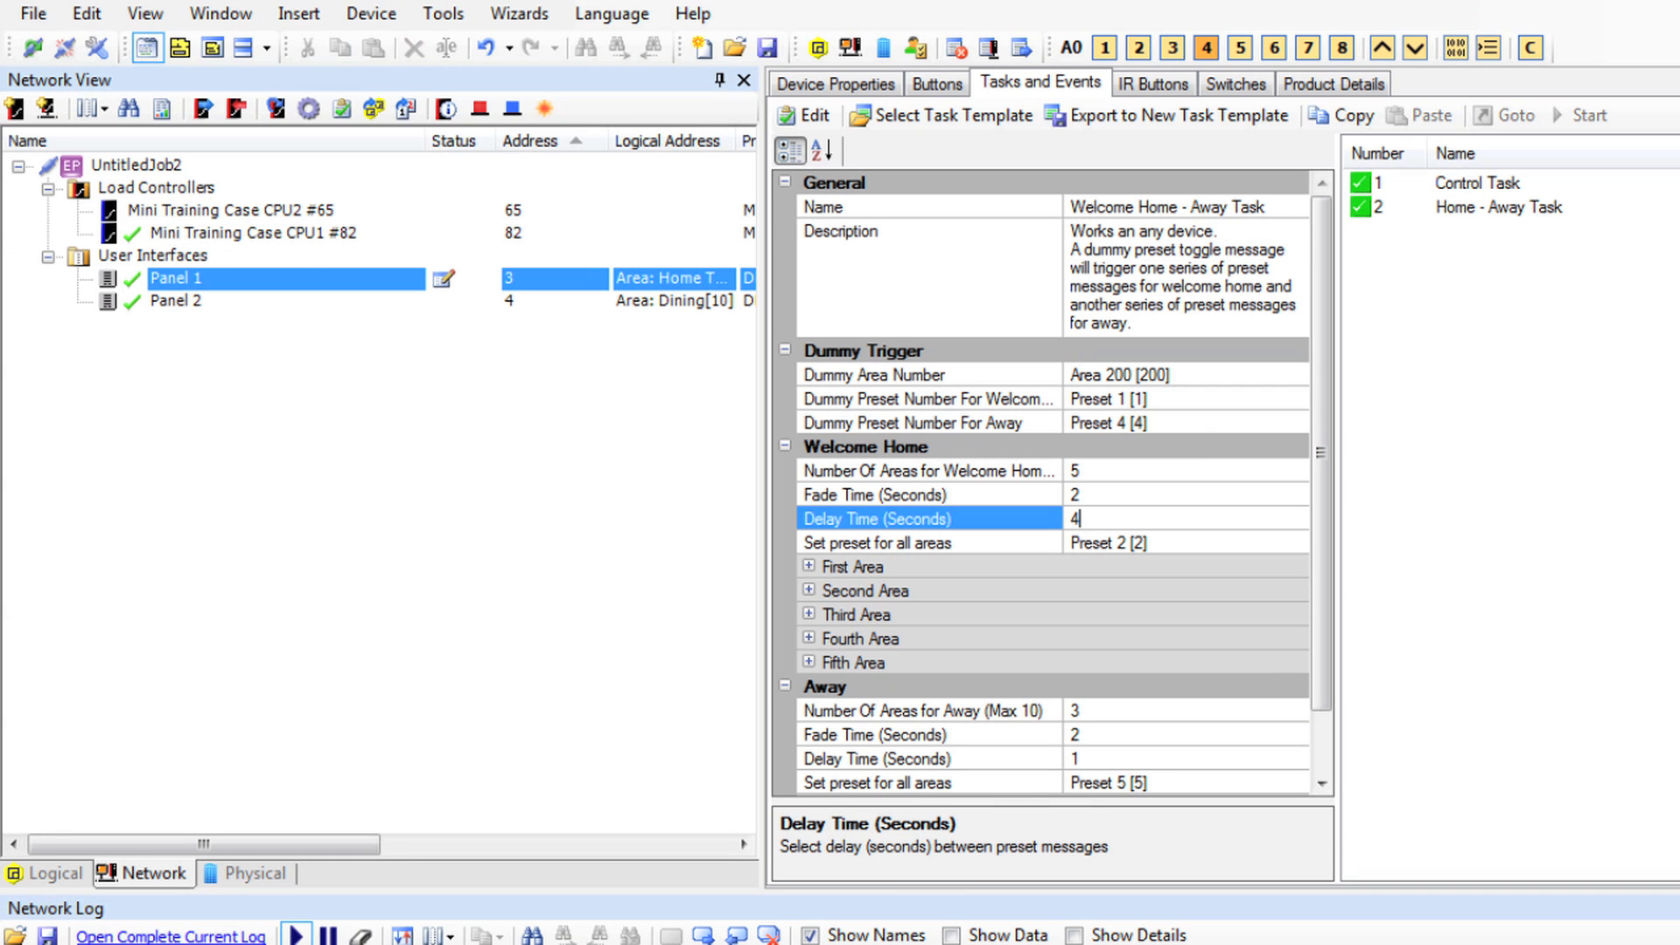
{"action": "type", "text": "1"}
- Set the Welcome Home preset for all areas to Preset 1
{"action": "left_click", "coordinate": [1085, 543]}
{"action": "left_click", "coordinate": [1295, 544]}
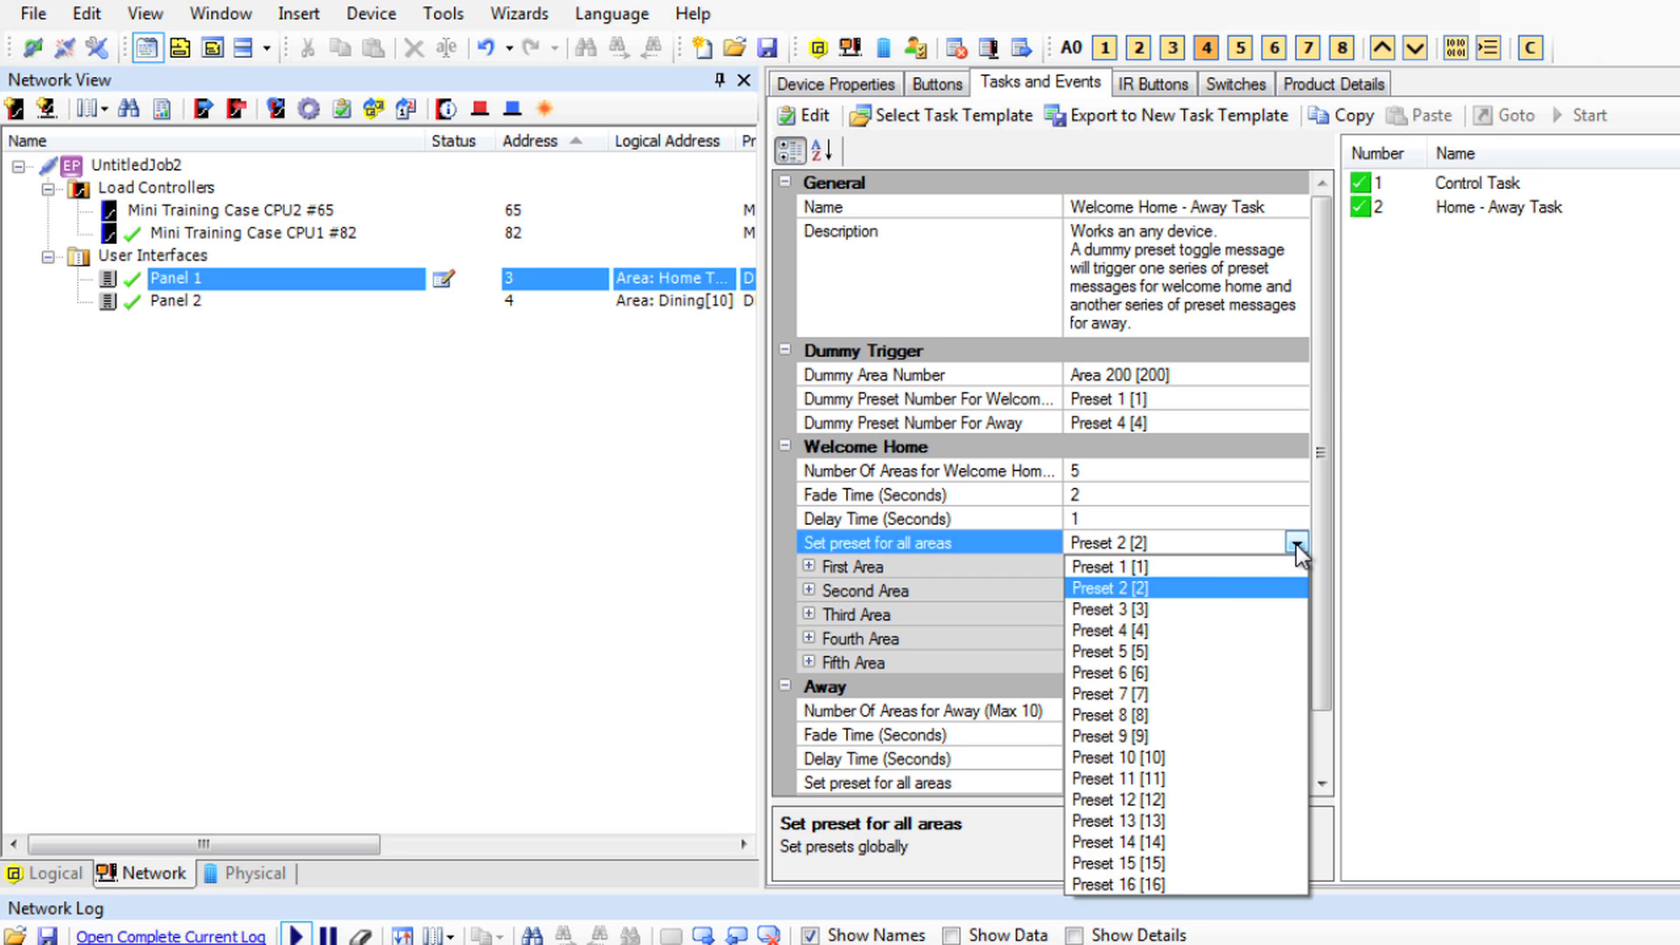
{"action": "left_click", "coordinate": [1201, 568]}
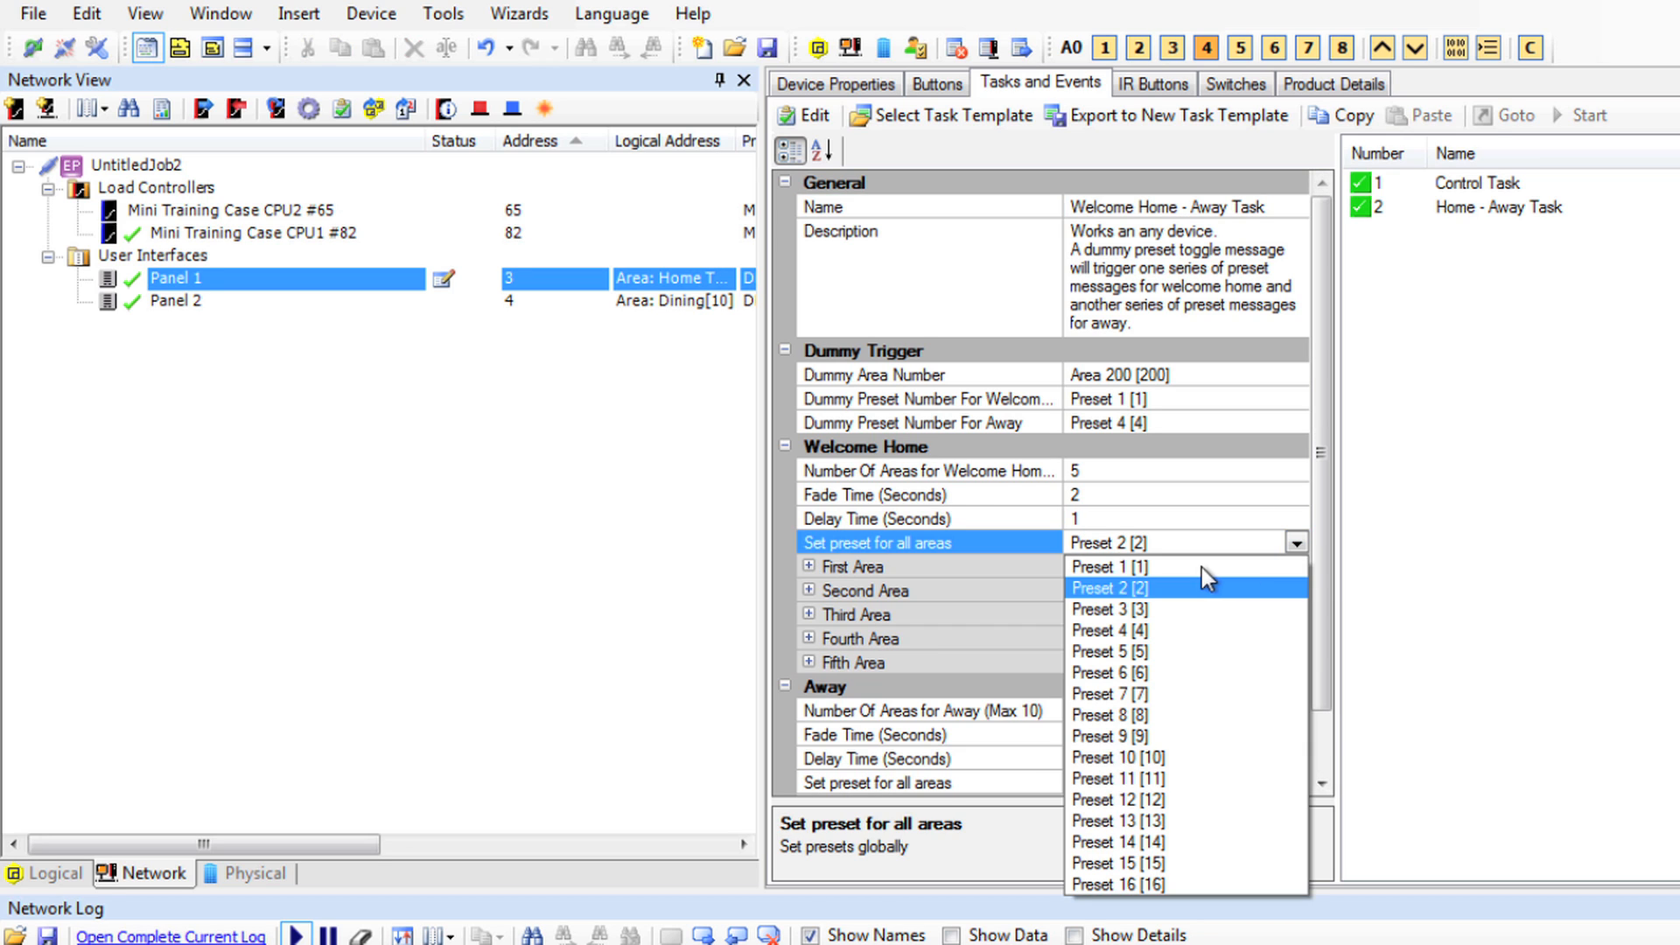
{"action": "left_click", "coordinate": [1201, 569]}
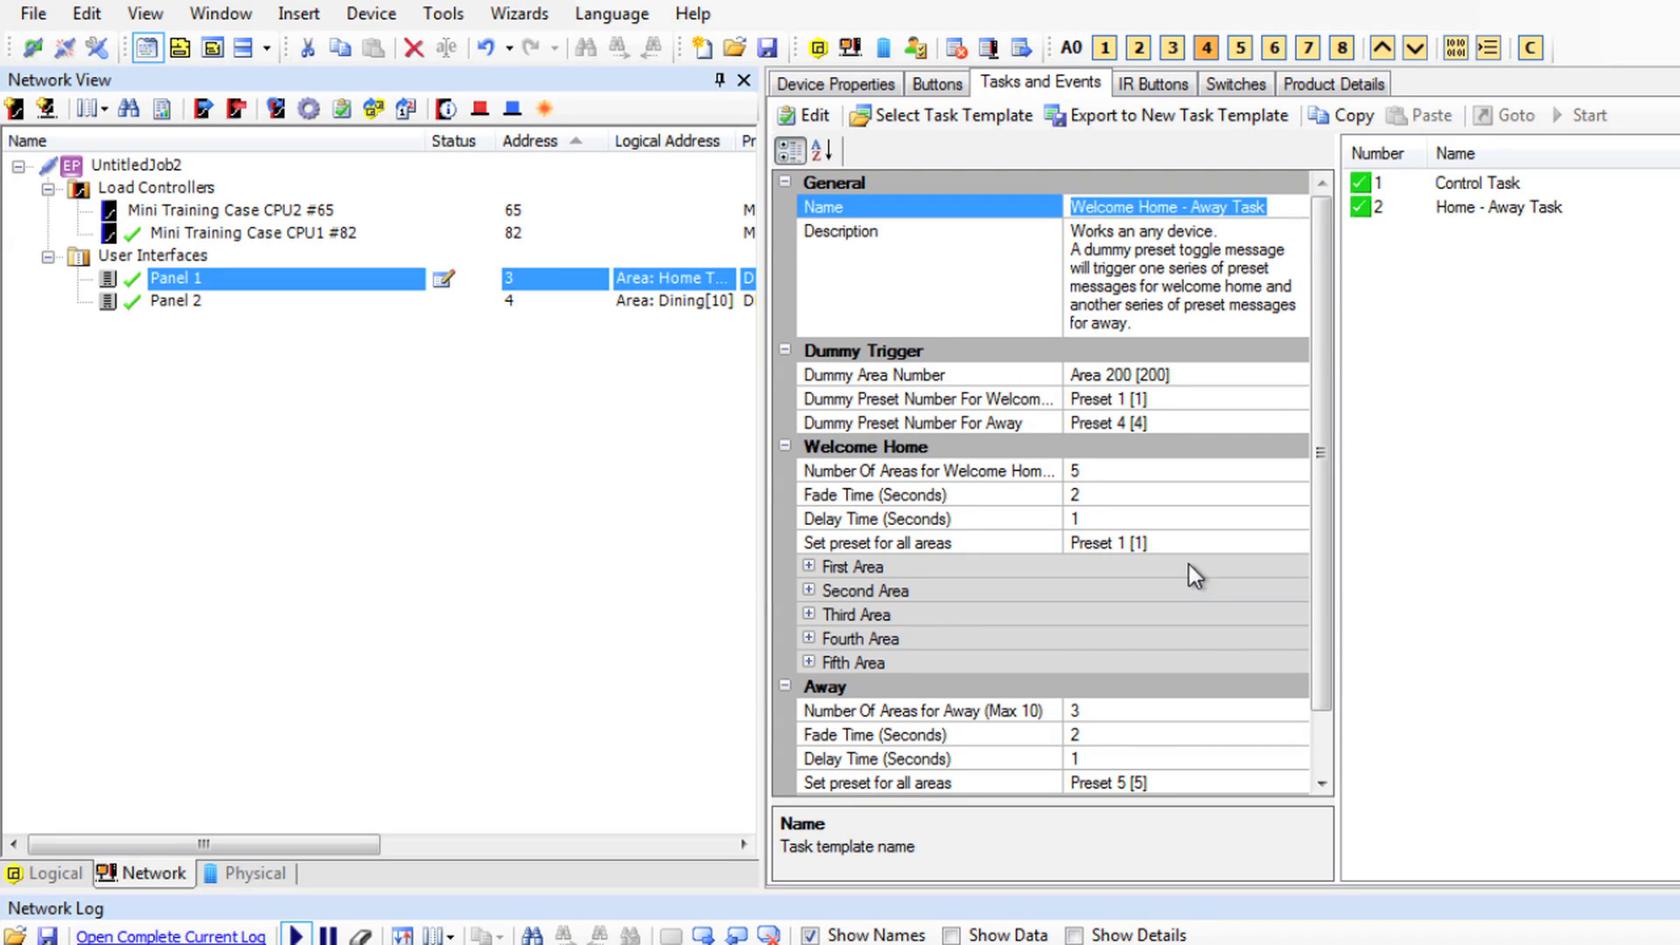
- Assign Garage as the first area of the Welcome Home sequence
{"action": "left_click", "coordinate": [810, 567]}
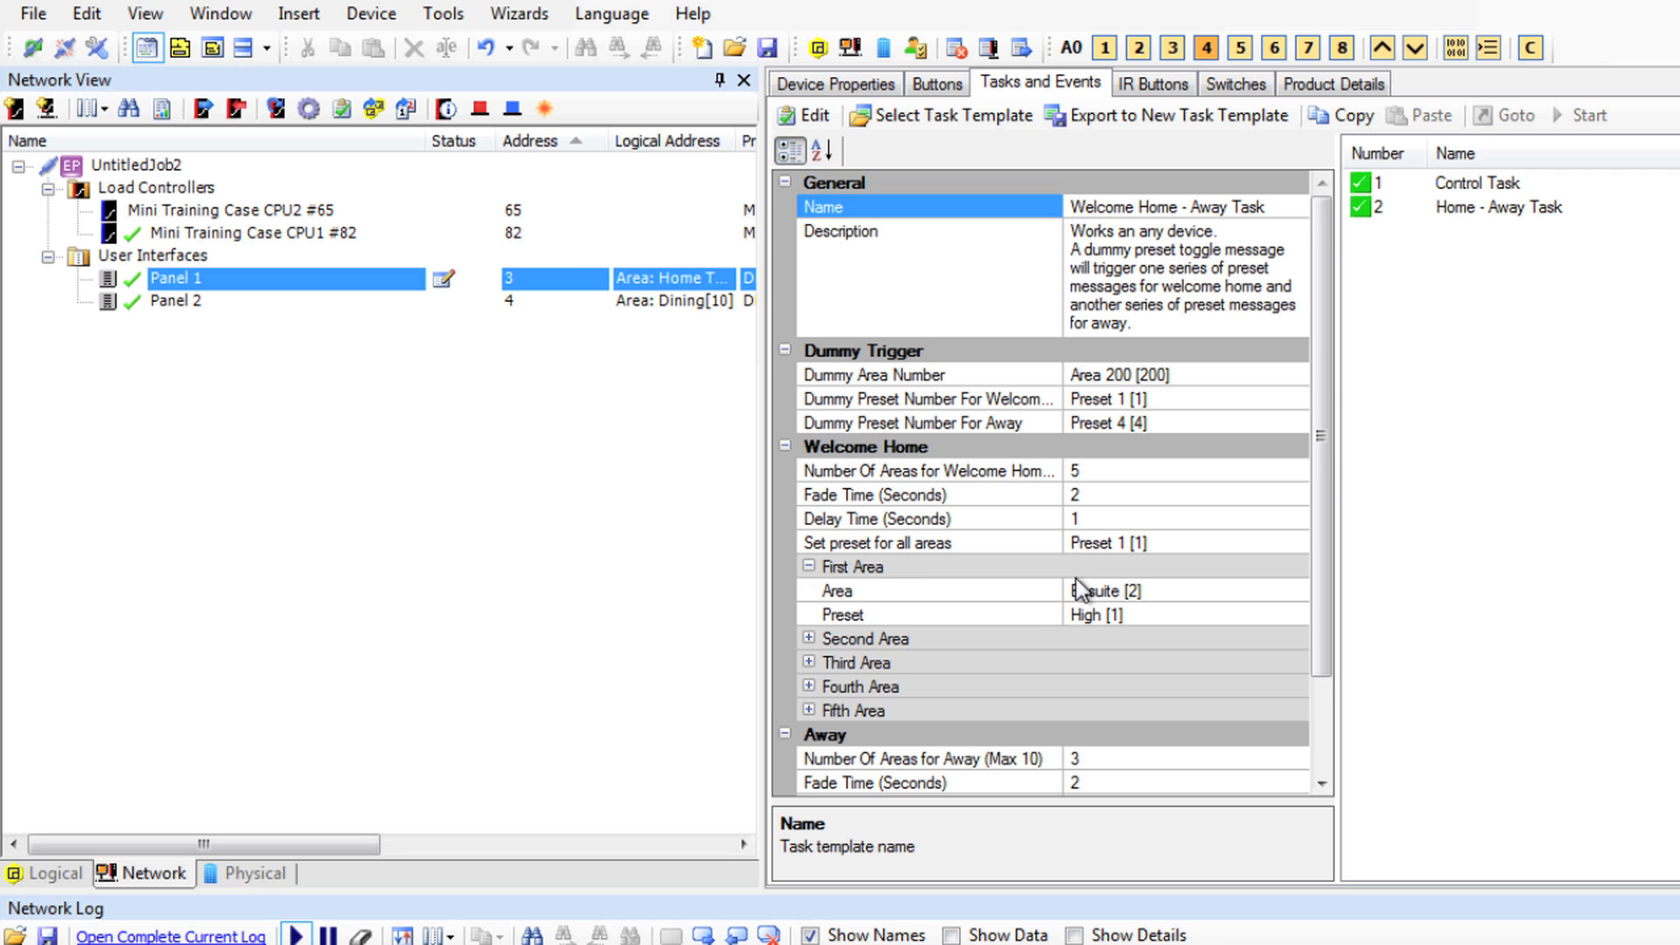
{"action": "left_click", "coordinate": [1112, 586]}
{"action": "left_click", "coordinate": [1277, 589]}
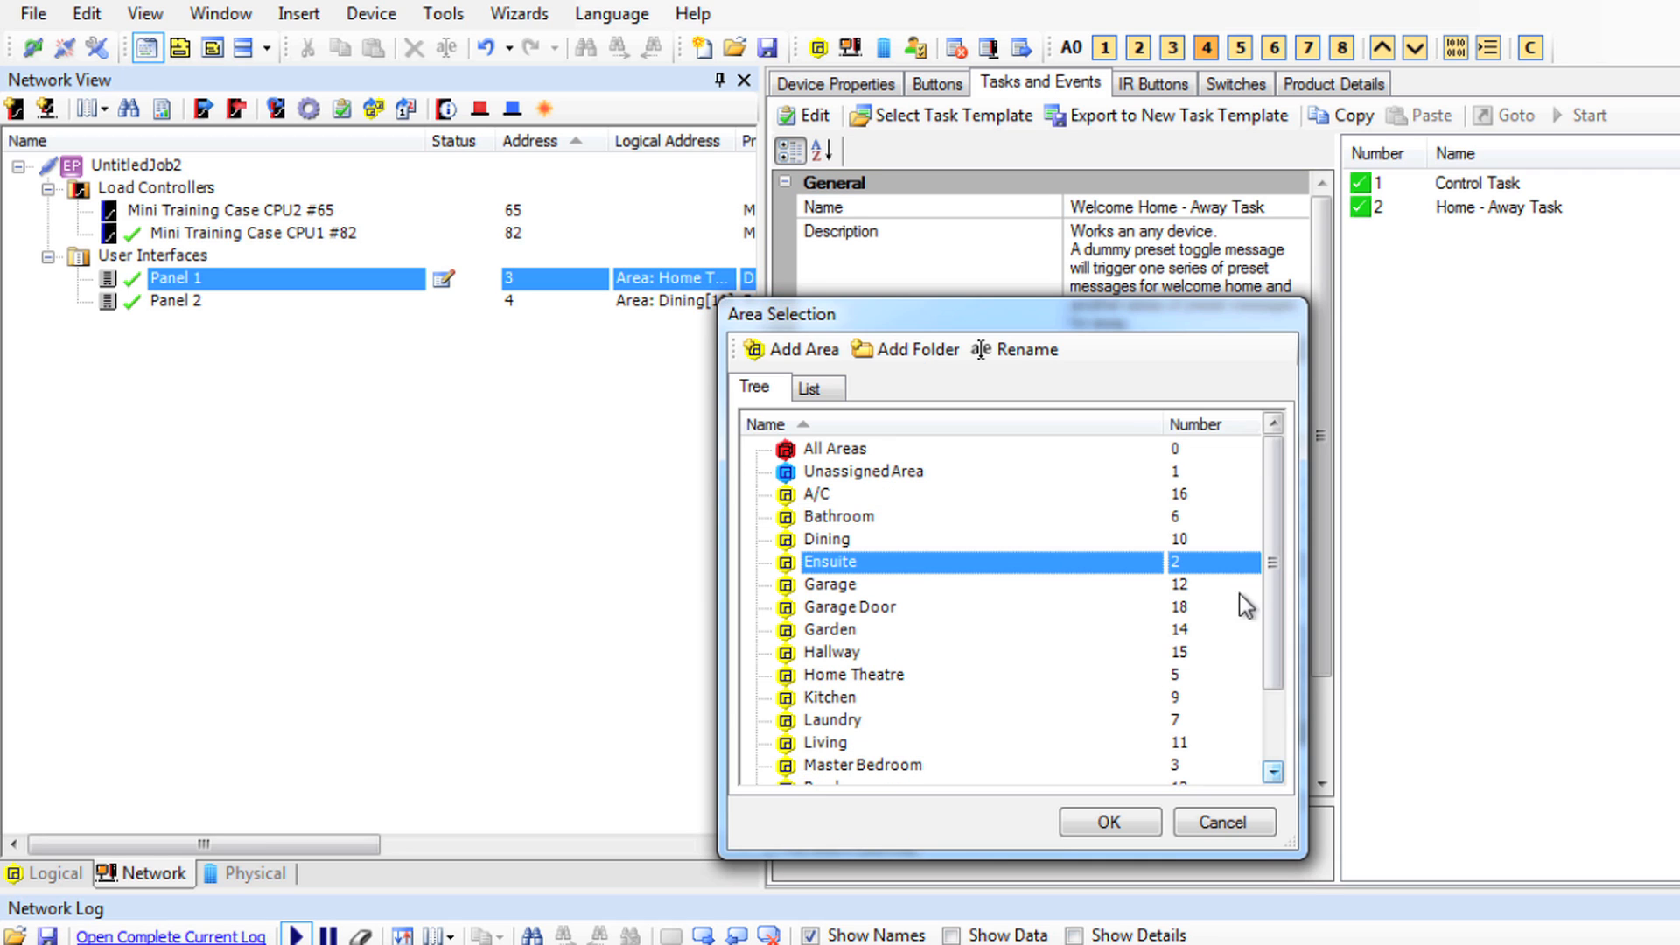
{"action": "left_click", "coordinate": [892, 587]}
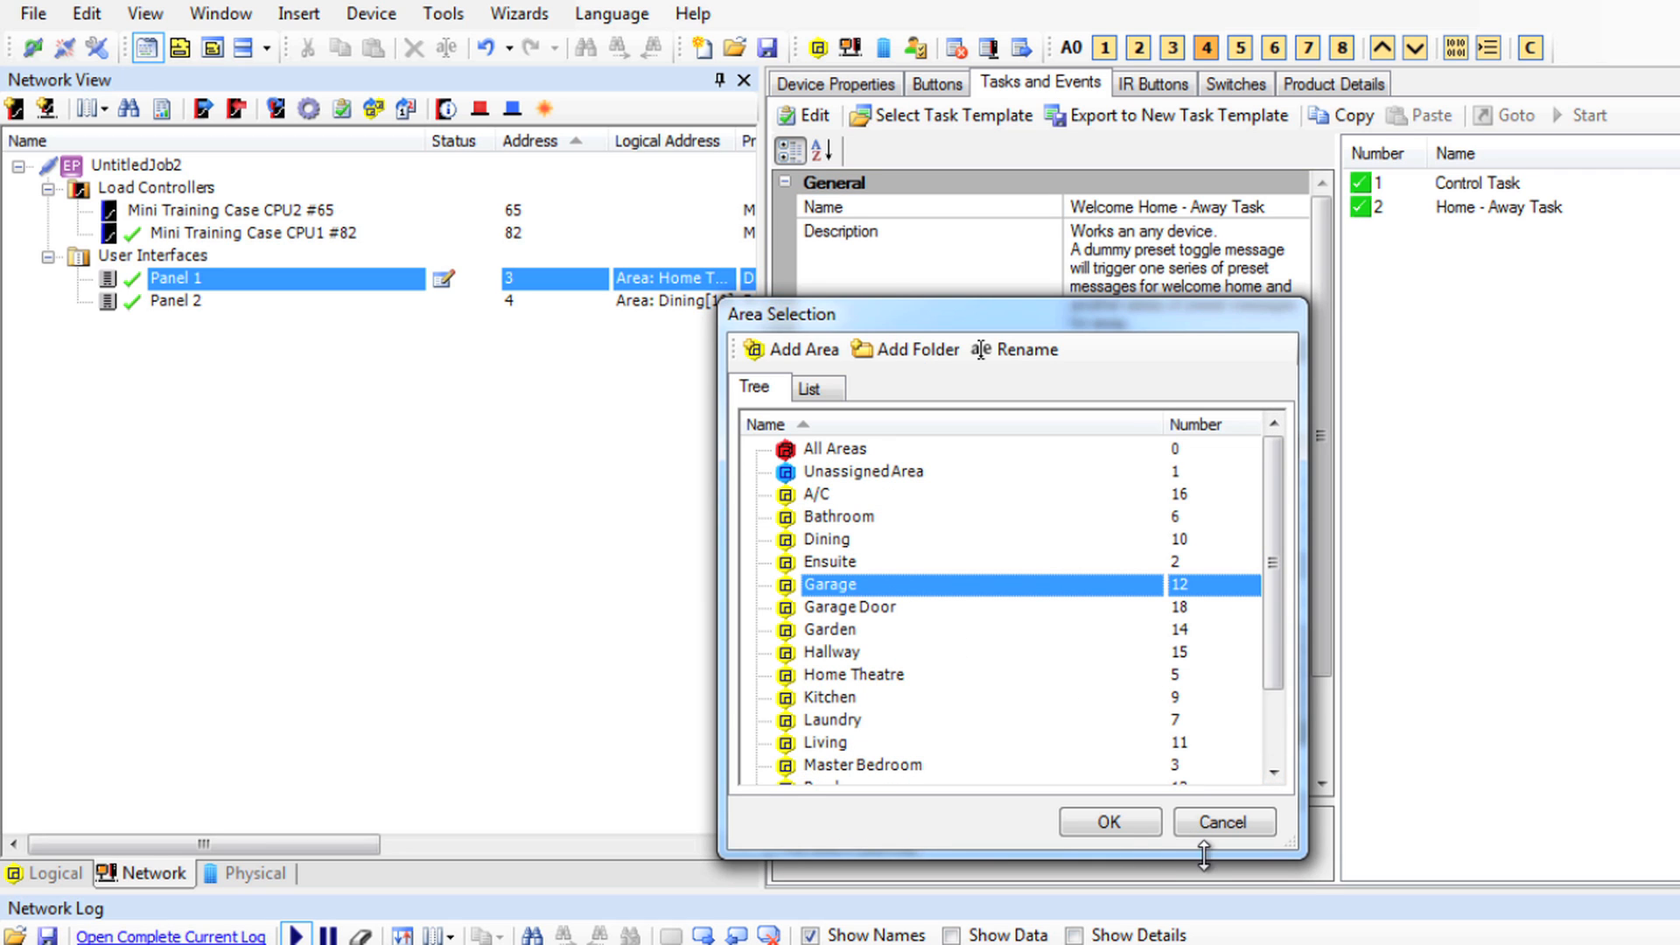
{"action": "left_click", "coordinate": [1123, 826]}
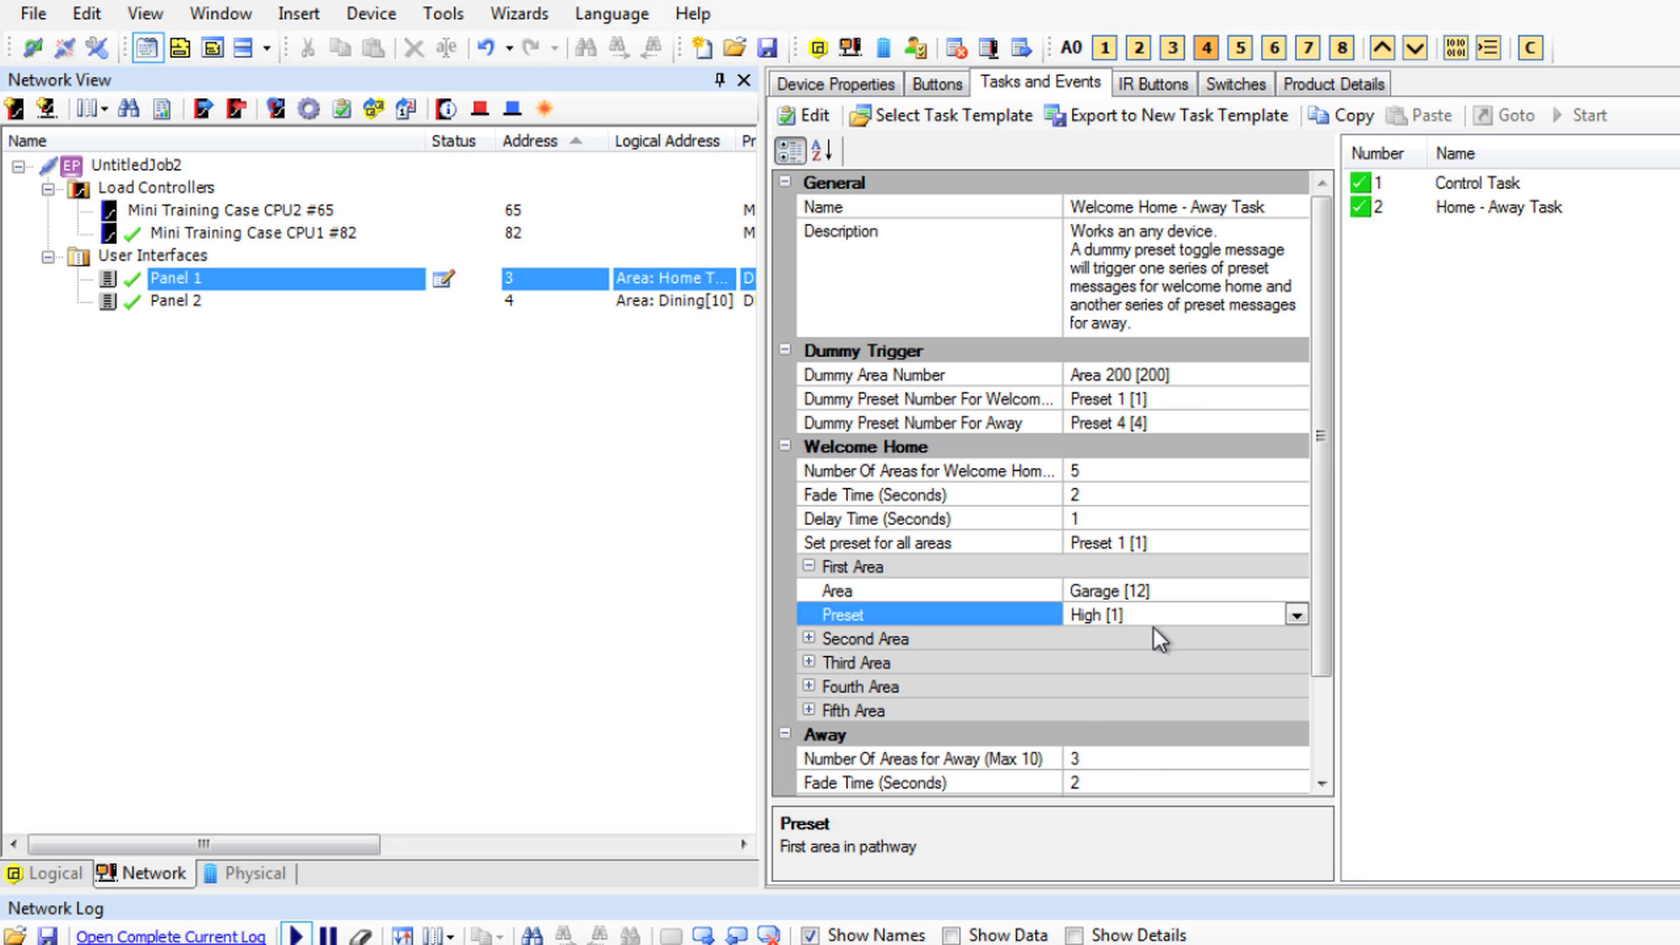
- Assign Kitchen as the second area of the Welcome Home sequence
{"action": "left_click", "coordinate": [808, 639]}
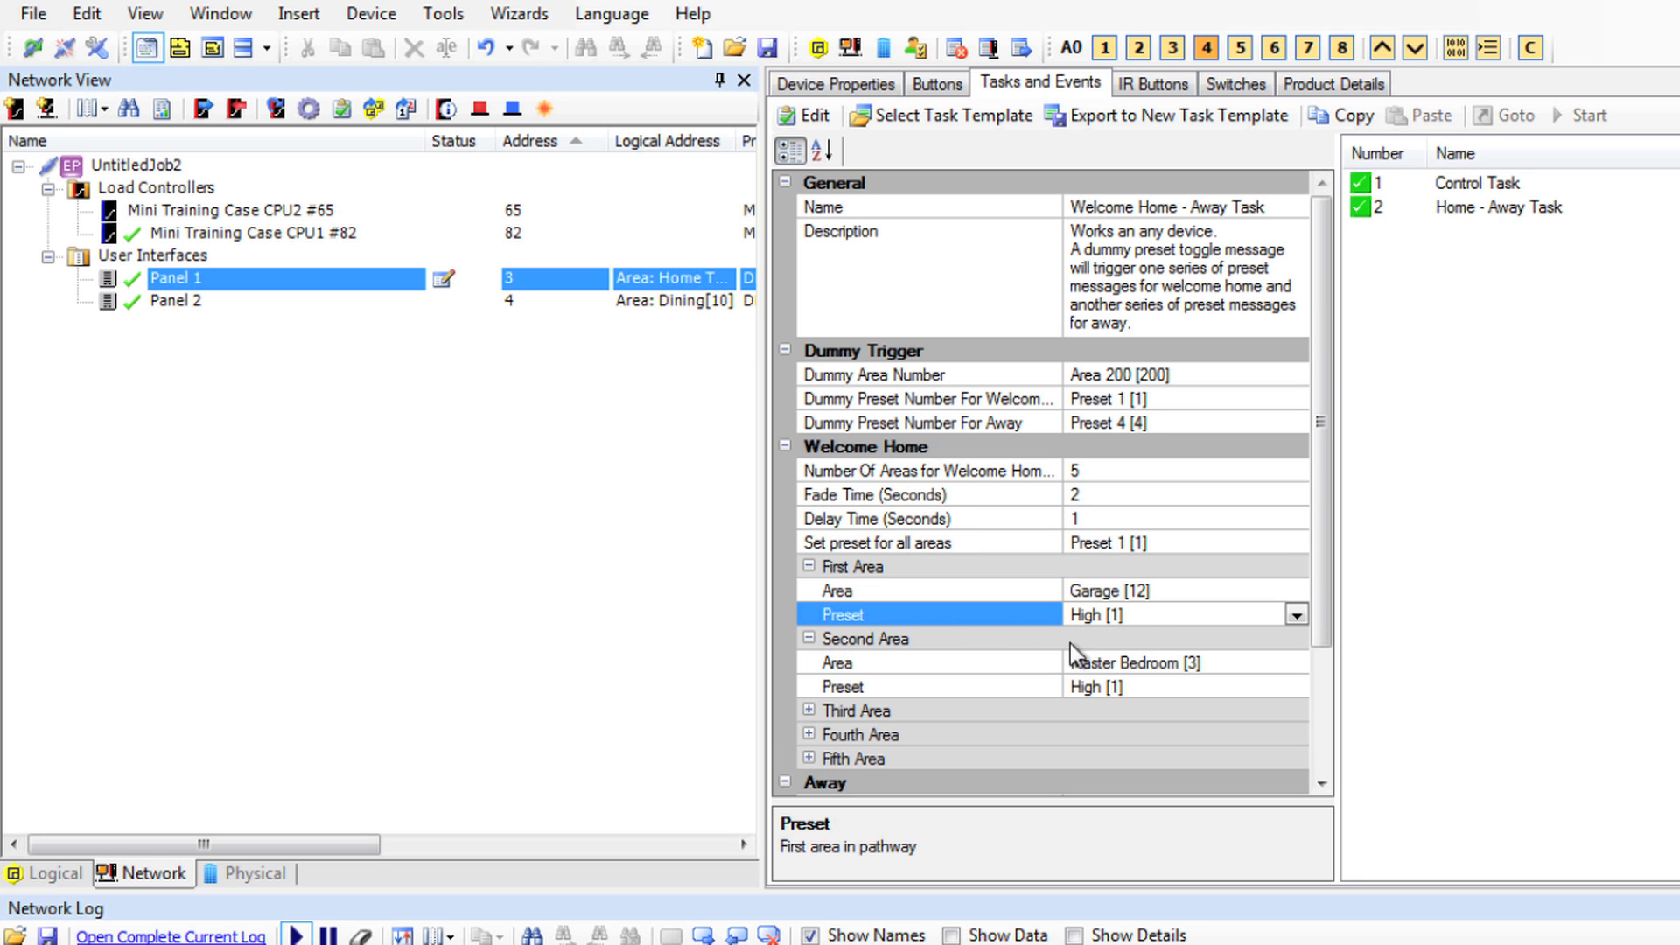
{"action": "left_click", "coordinate": [1247, 664]}
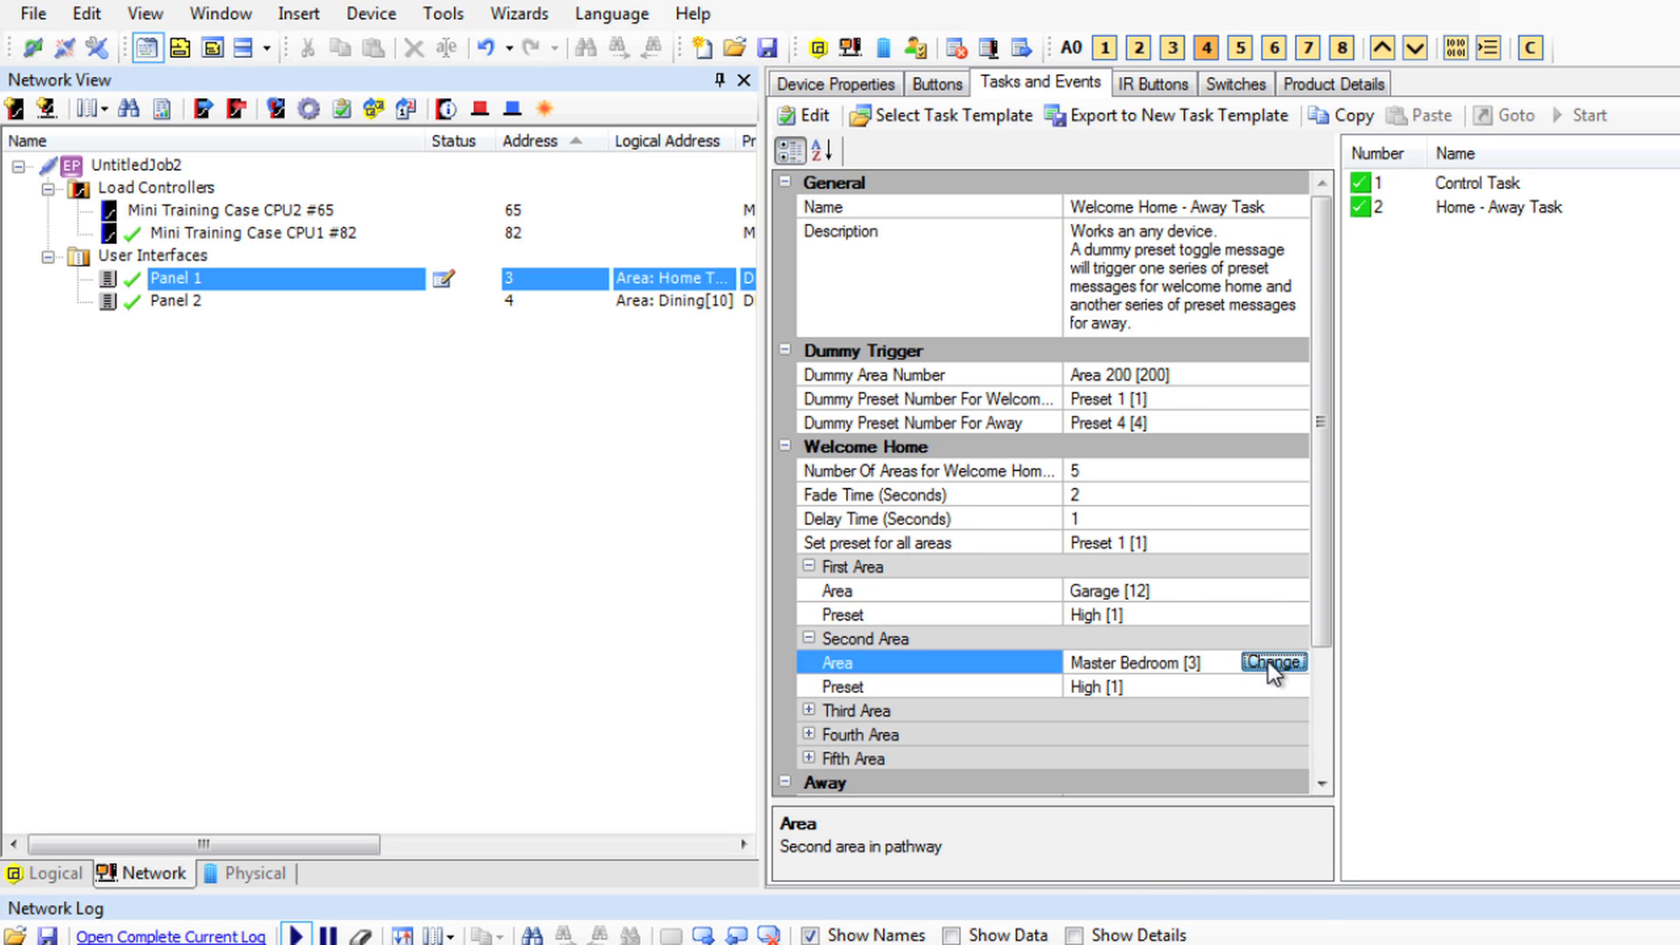
{"action": "left_click", "coordinate": [1268, 662]}
{"action": "left_click", "coordinate": [826, 772]}
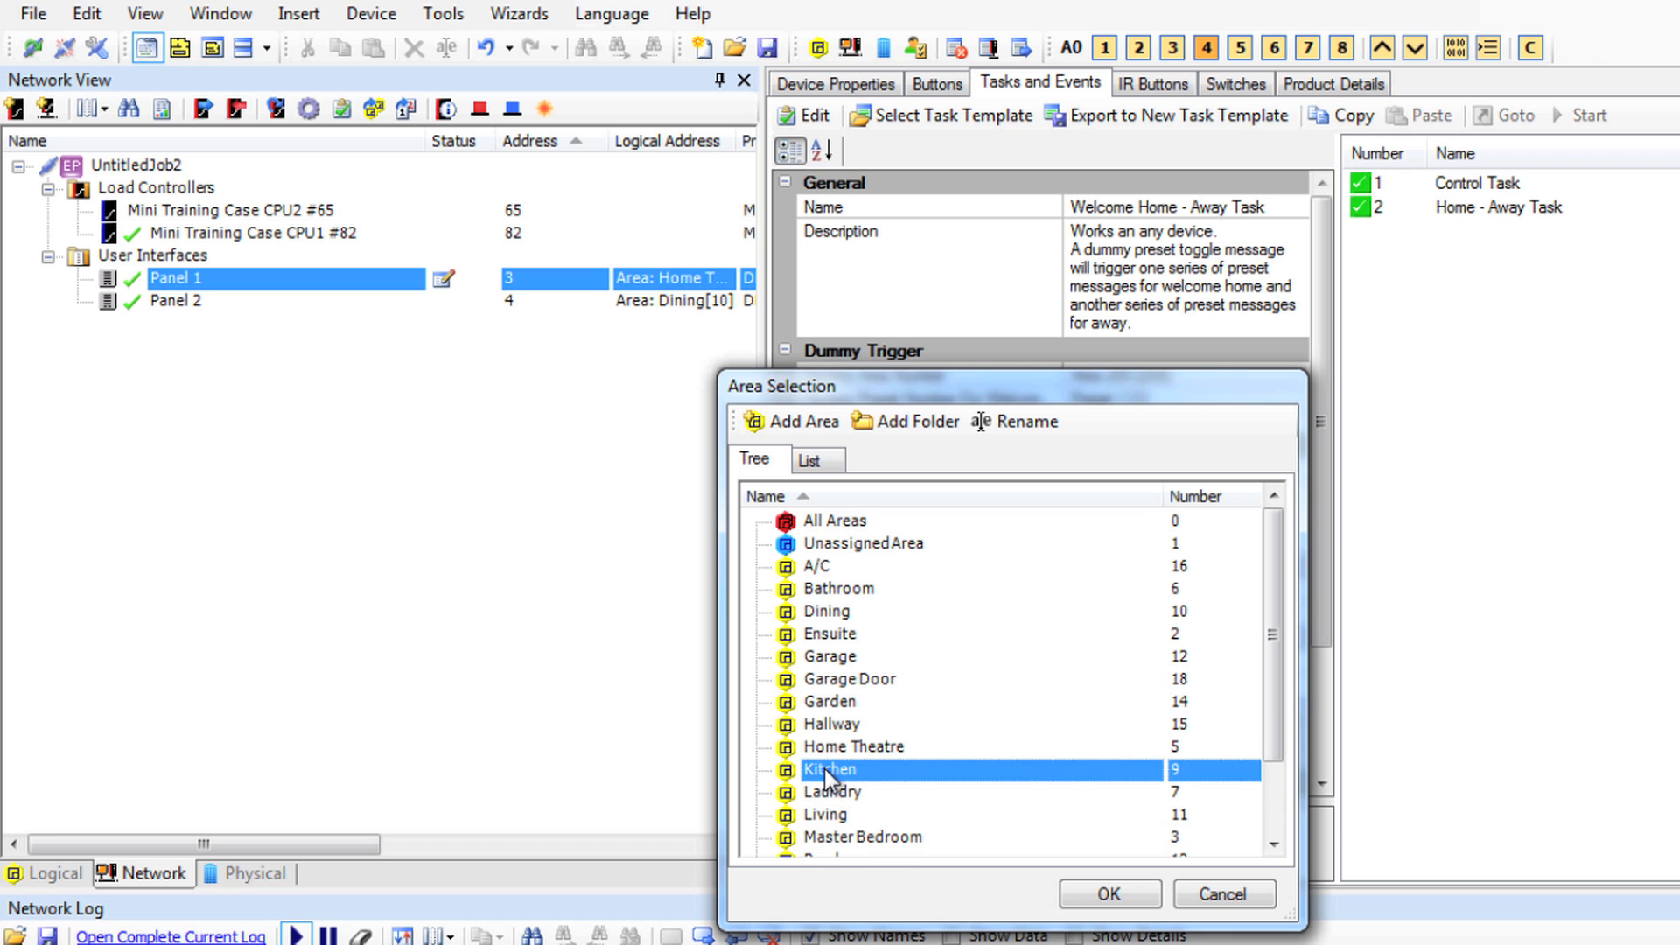
{"action": "left_click", "coordinate": [1084, 890]}
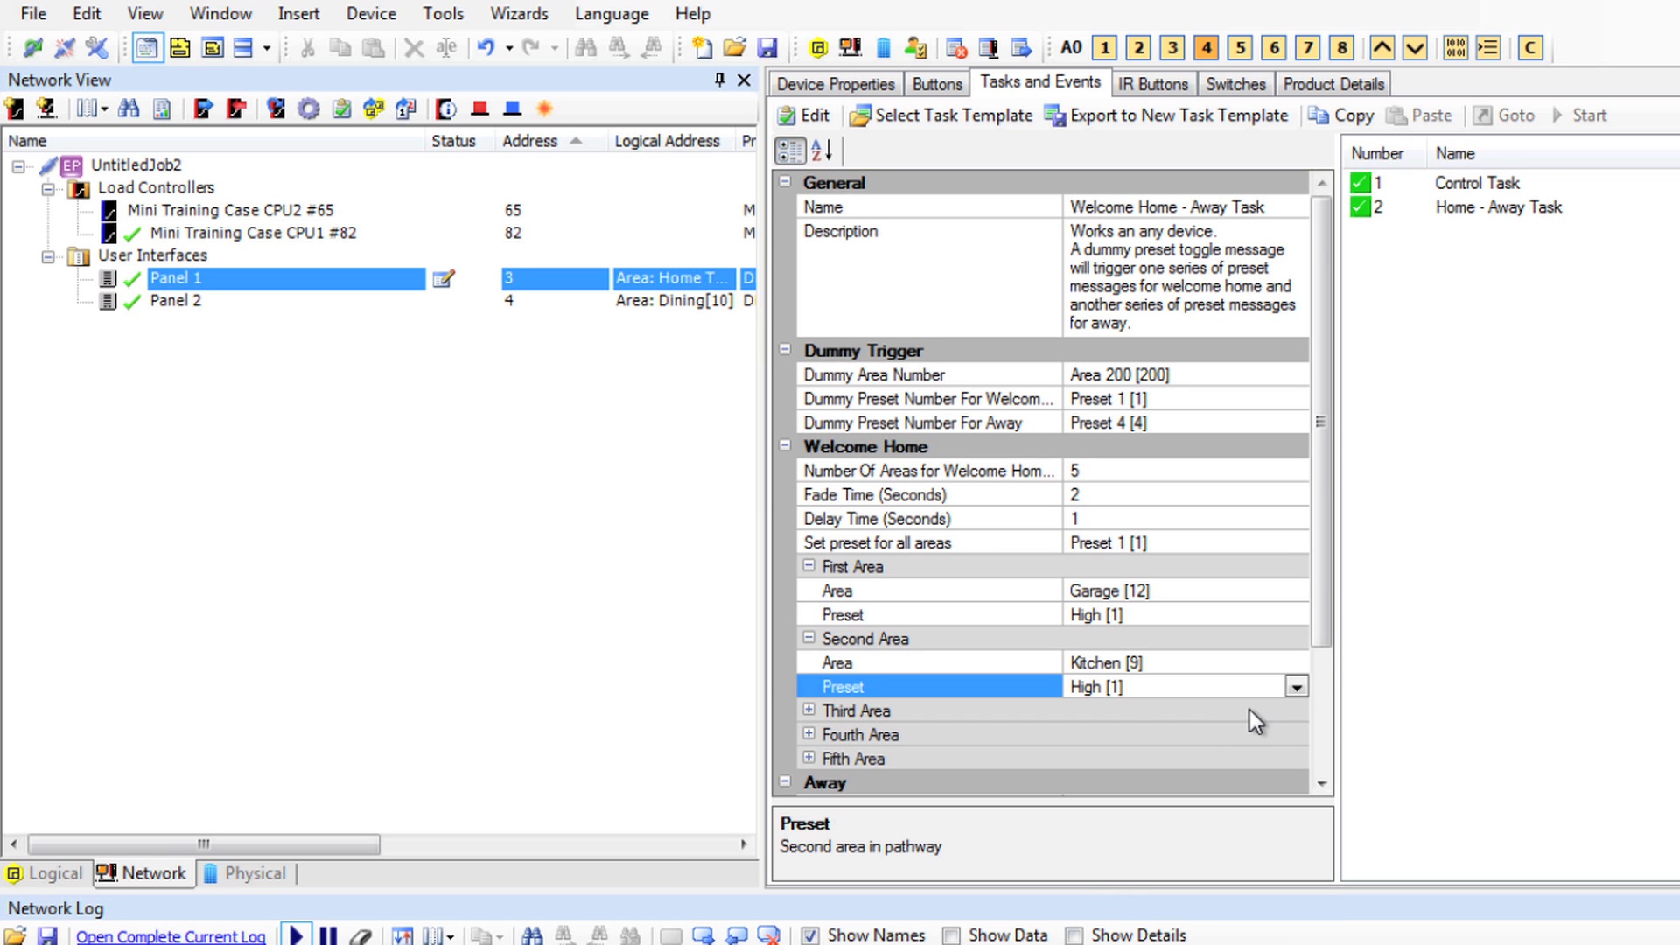
- Assign Hallway as the third area of the Welcome Home sequence
{"action": "left_click_drag", "start_coordinate": [1319, 653], "coordinate": [1323, 737]}
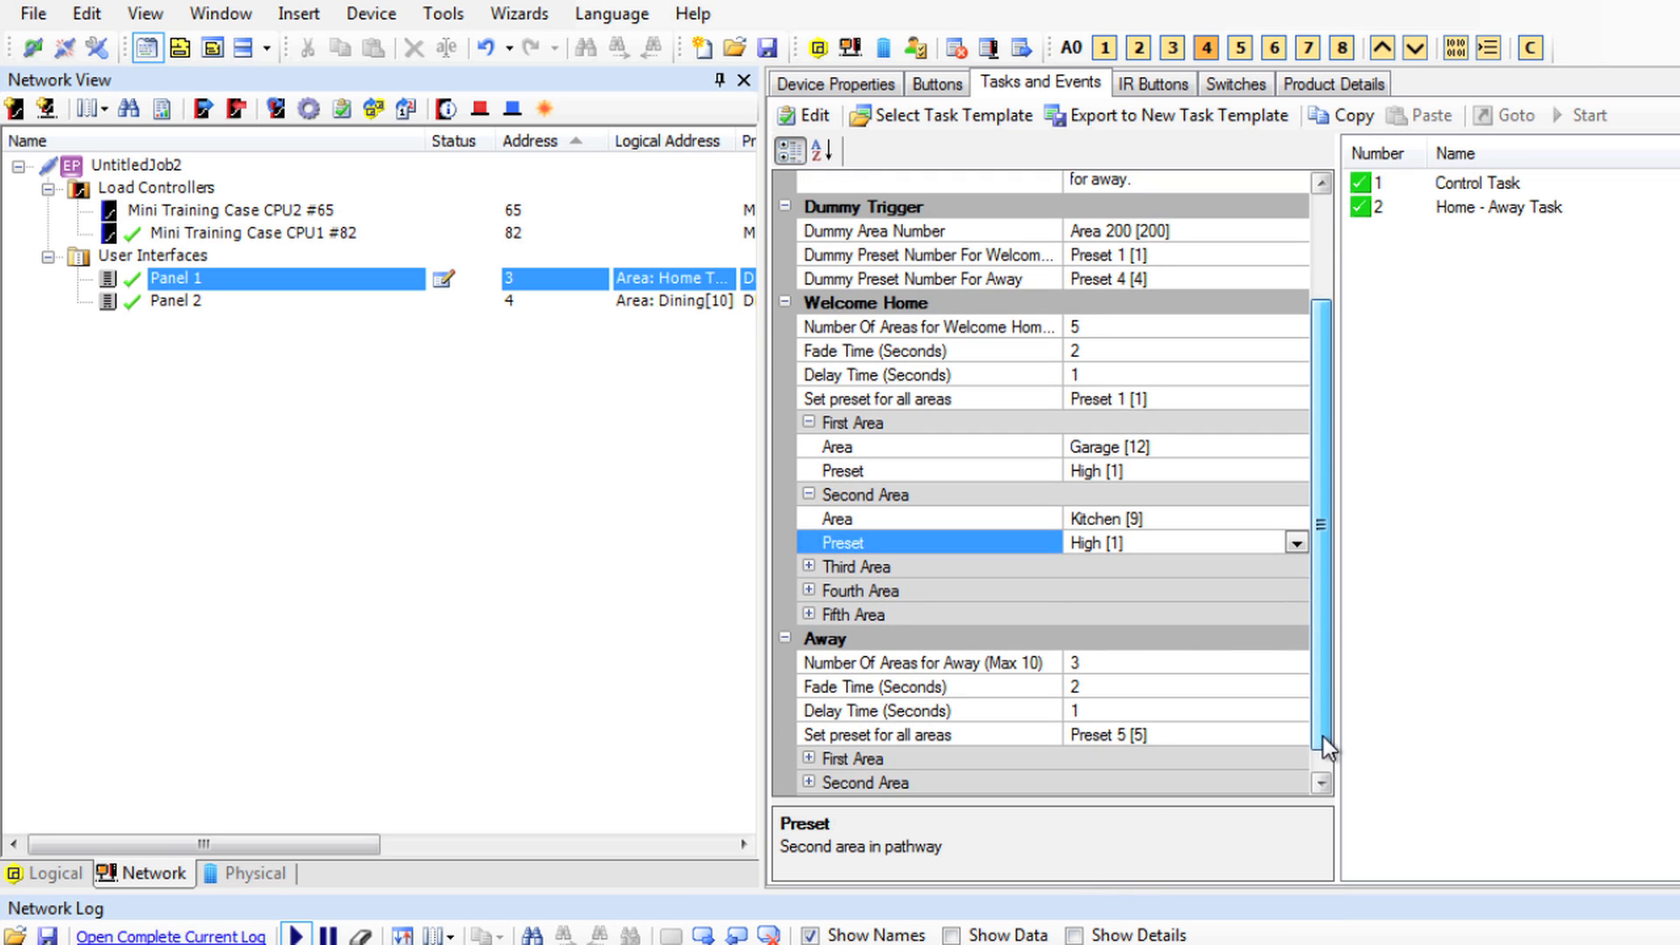
{"action": "left_click", "coordinate": [809, 566]}
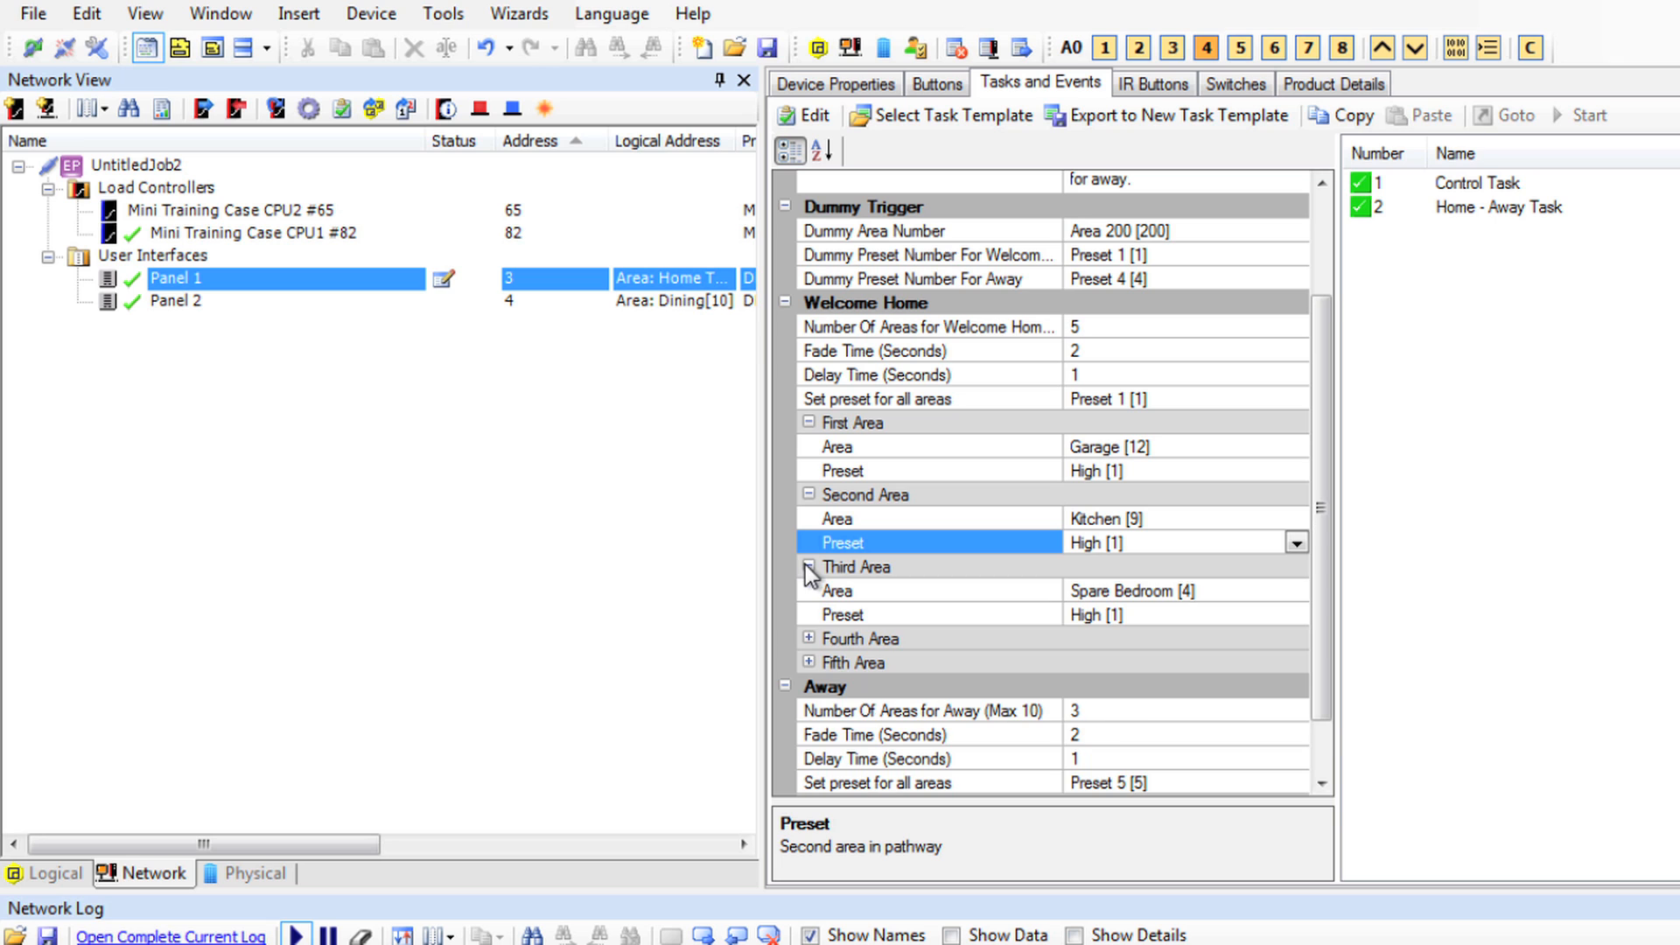
{"action": "left_click", "coordinate": [1299, 589]}
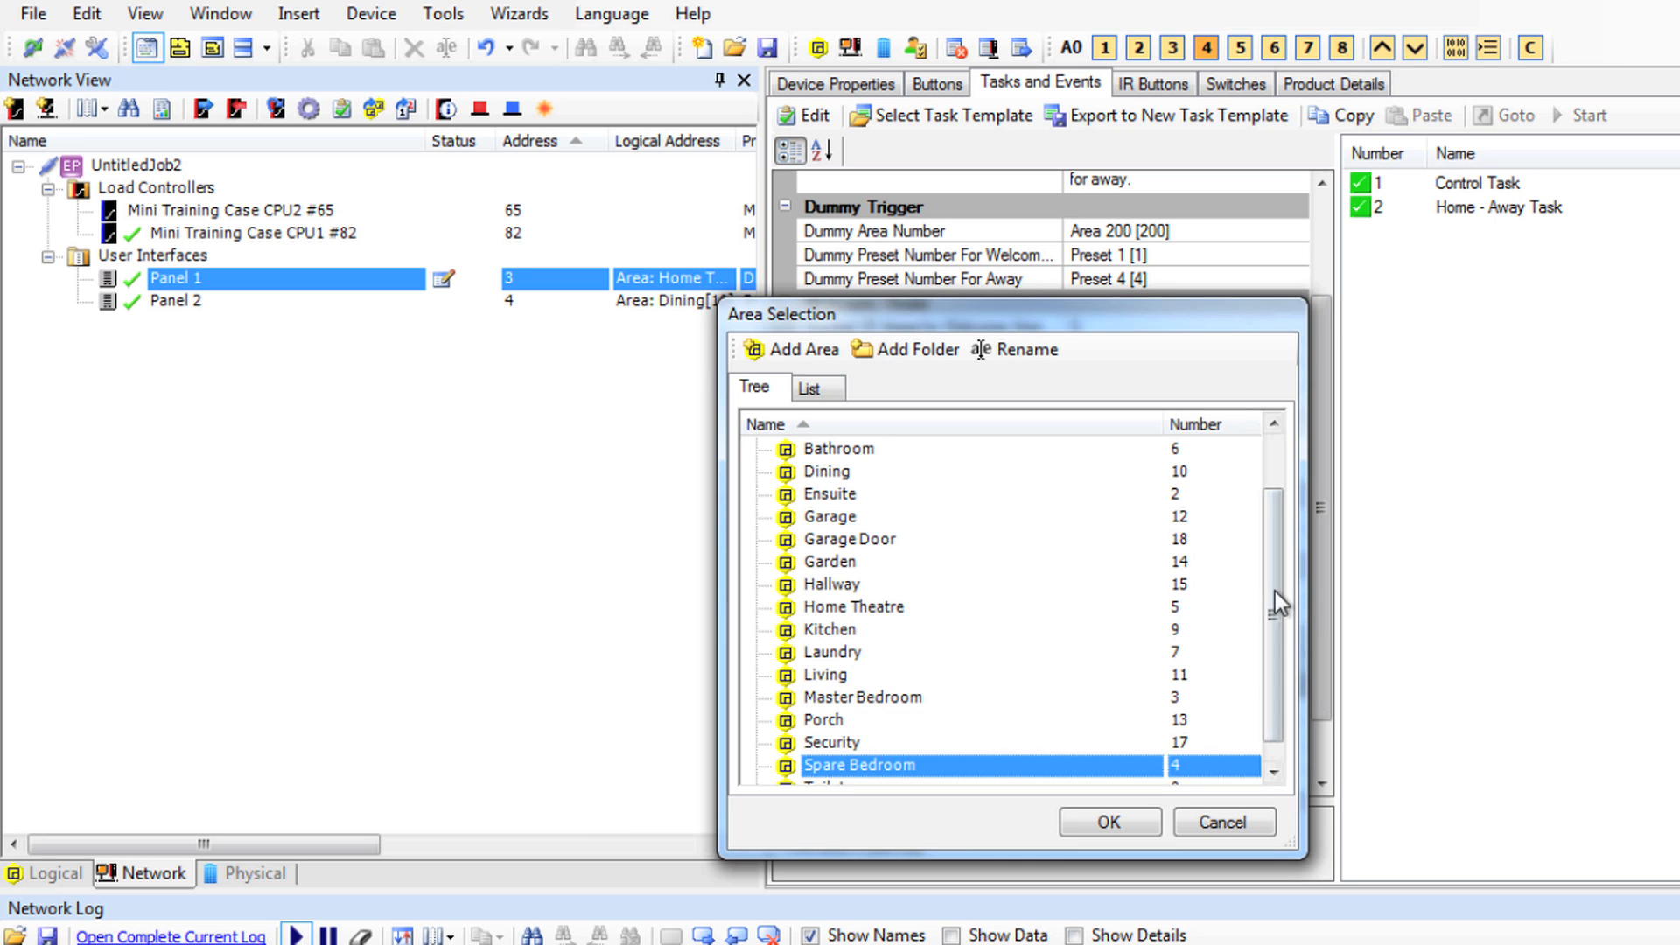
{"action": "left_click", "coordinate": [787, 586]}
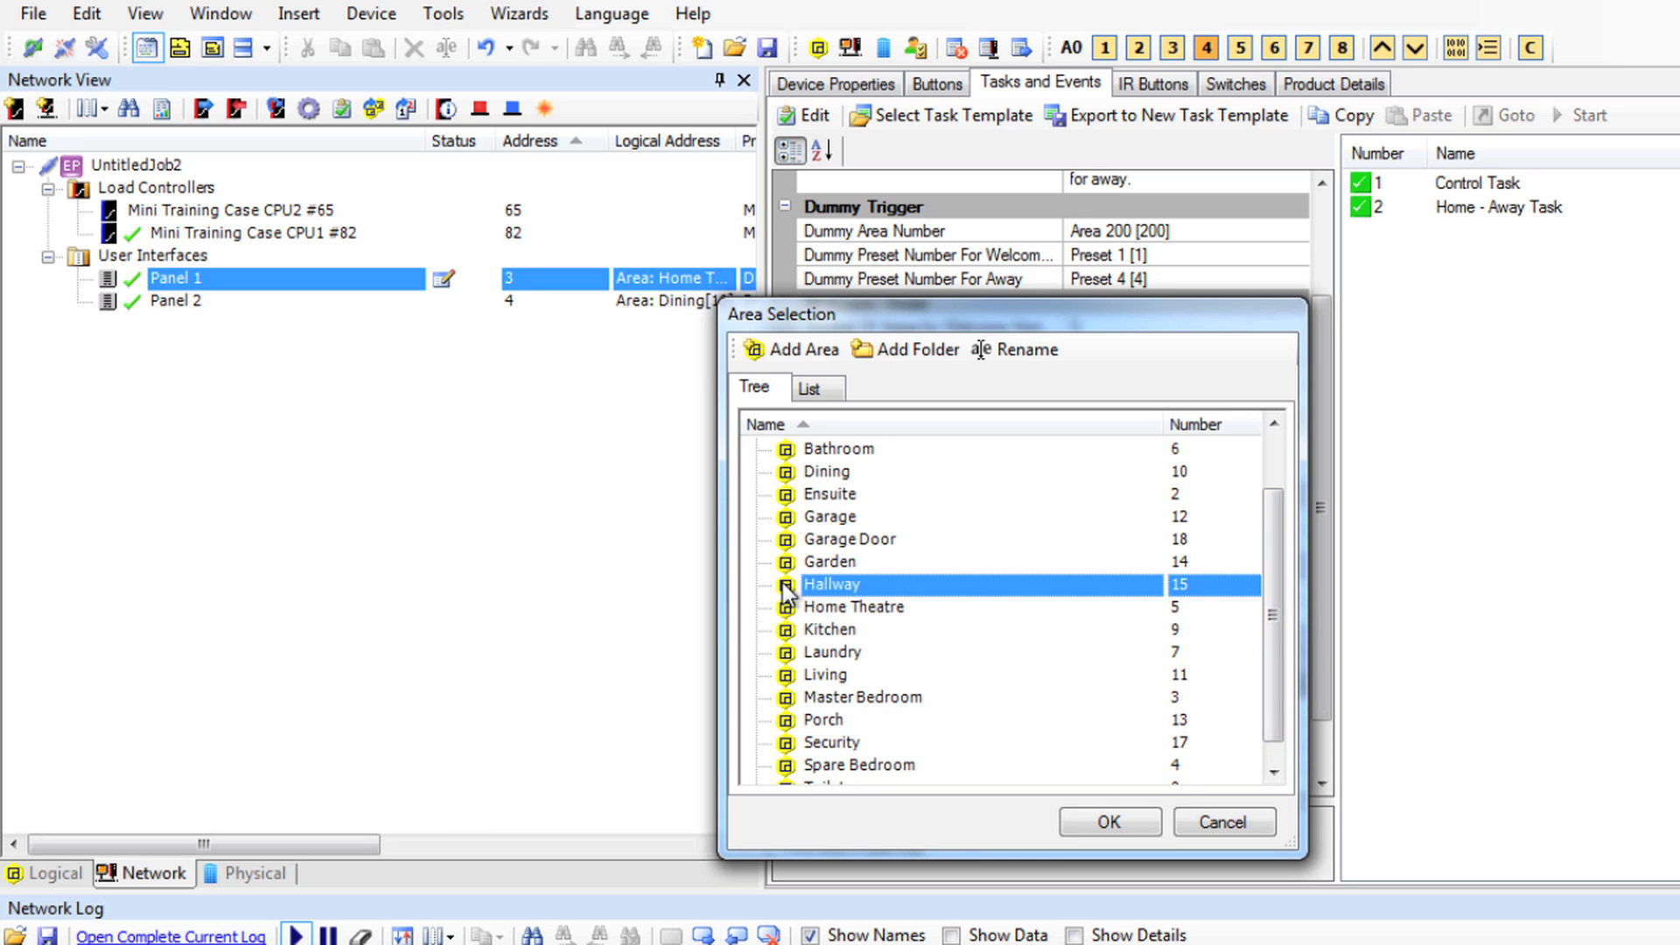
{"action": "left_click", "coordinate": [1103, 822]}
- Assign Master Bedroom as the fourth area of the Welcome Home sequence
{"action": "left_click_drag", "start_coordinate": [1315, 616], "coordinate": [1327, 712]}
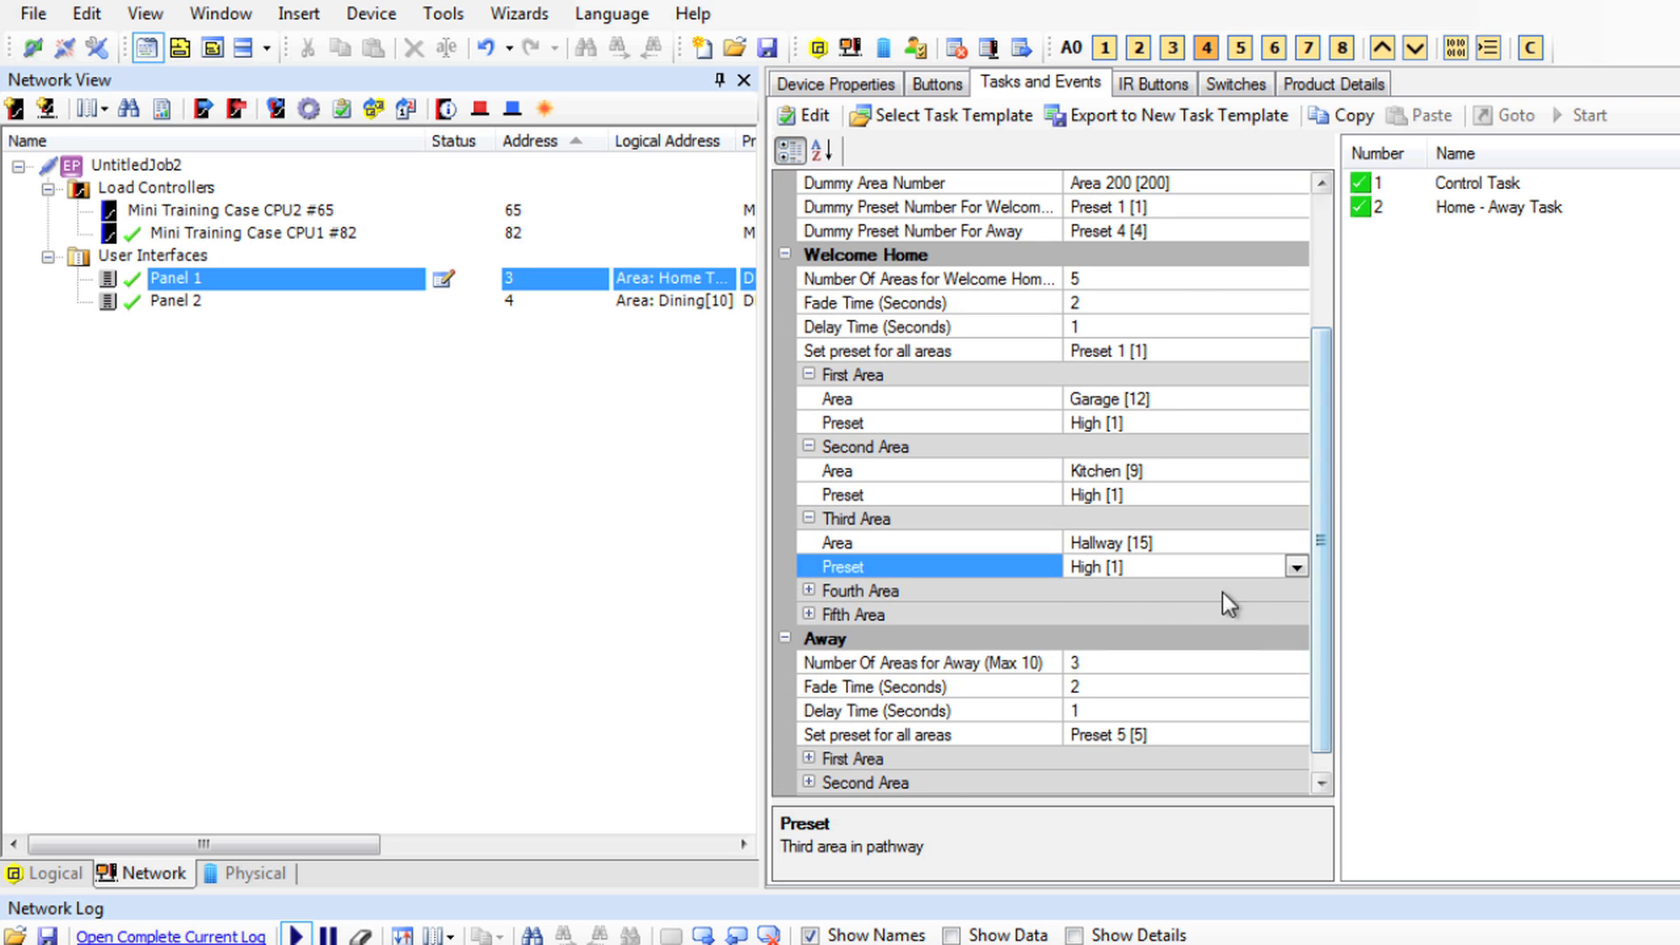
{"action": "left_click", "coordinate": [808, 596]}
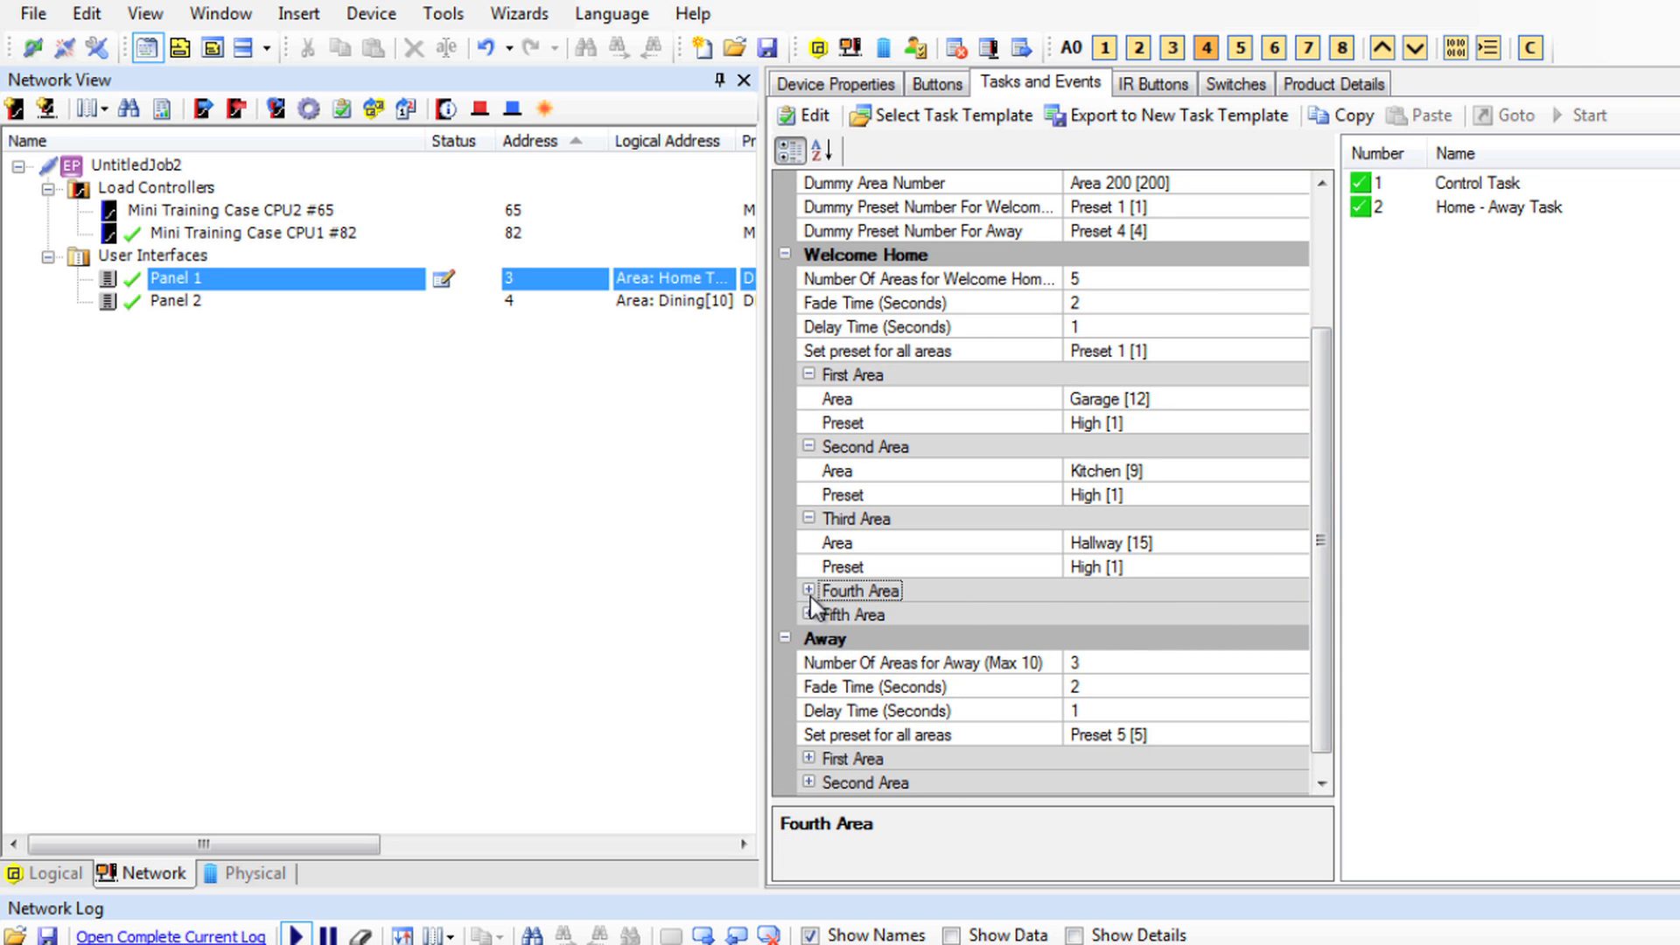
{"action": "left_click", "coordinate": [810, 590]}
{"action": "left_click", "coordinate": [1271, 614]}
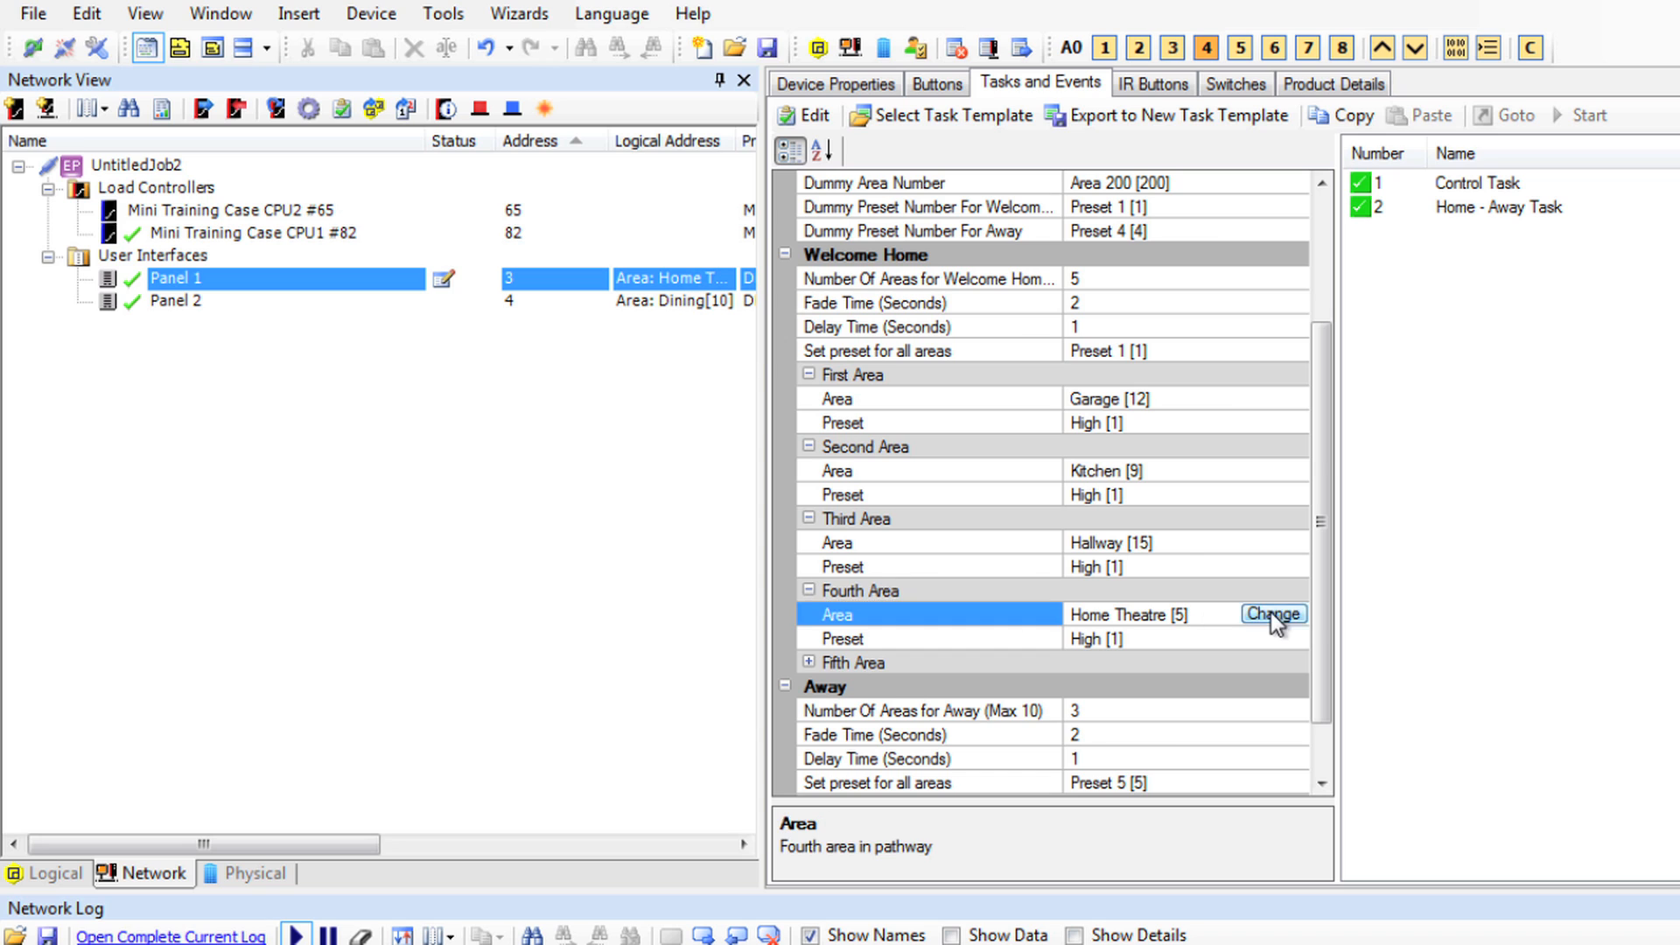
{"action": "left_click", "coordinate": [1272, 614]}
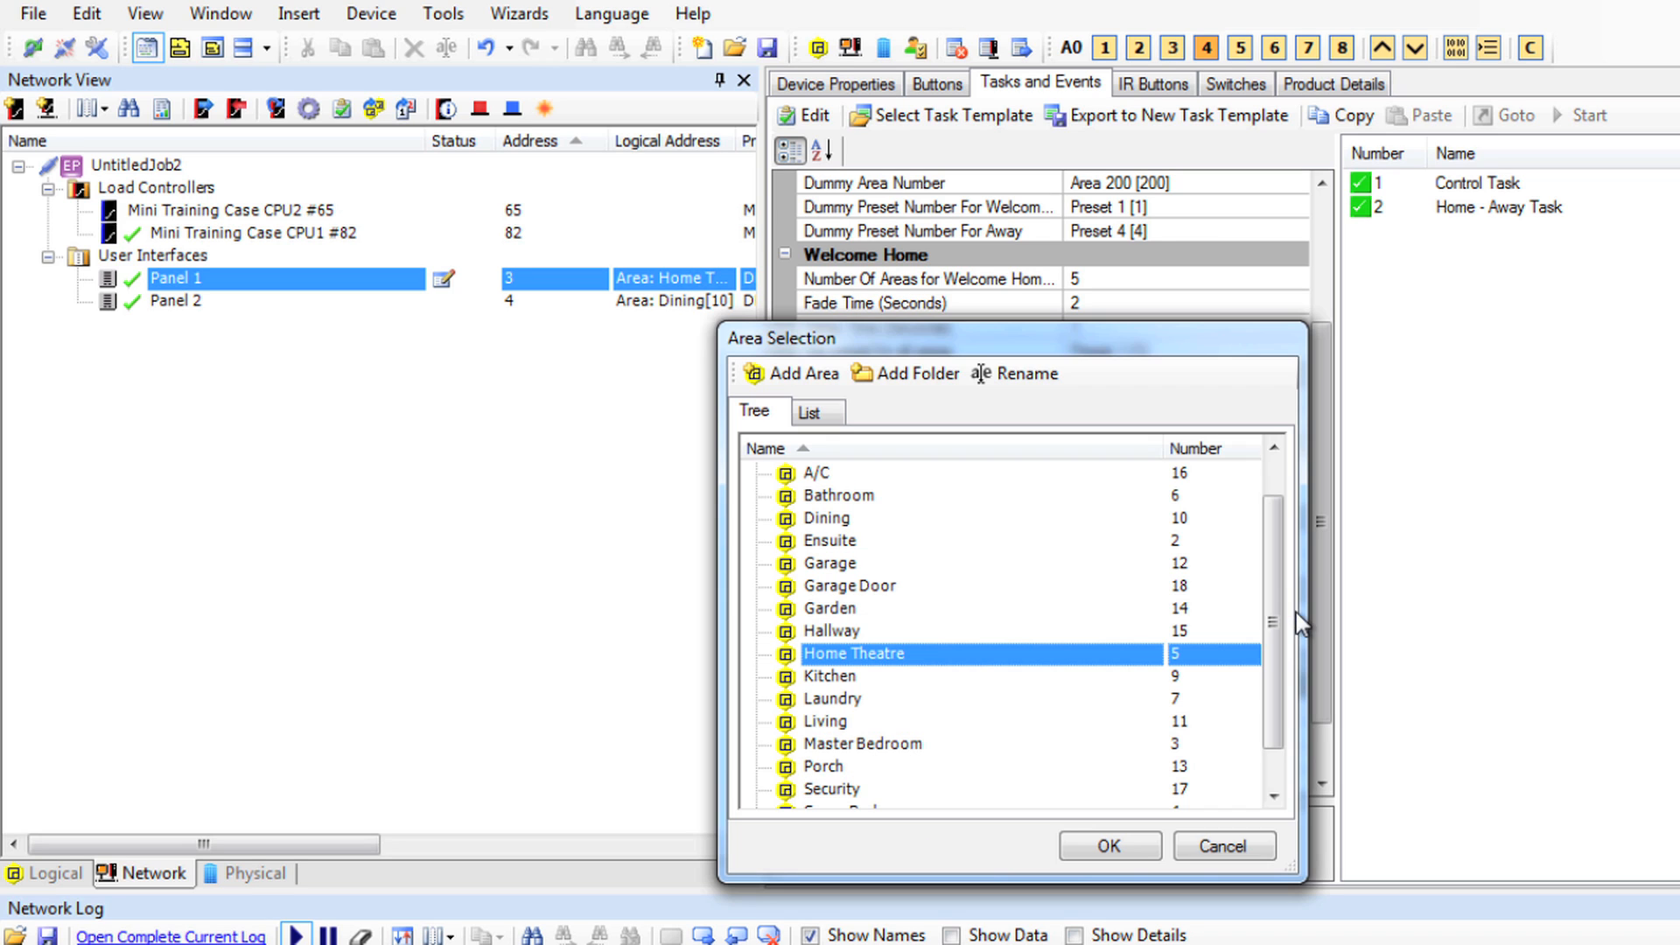
{"action": "left_click", "coordinate": [902, 744]}
{"action": "left_click", "coordinate": [1120, 851]}
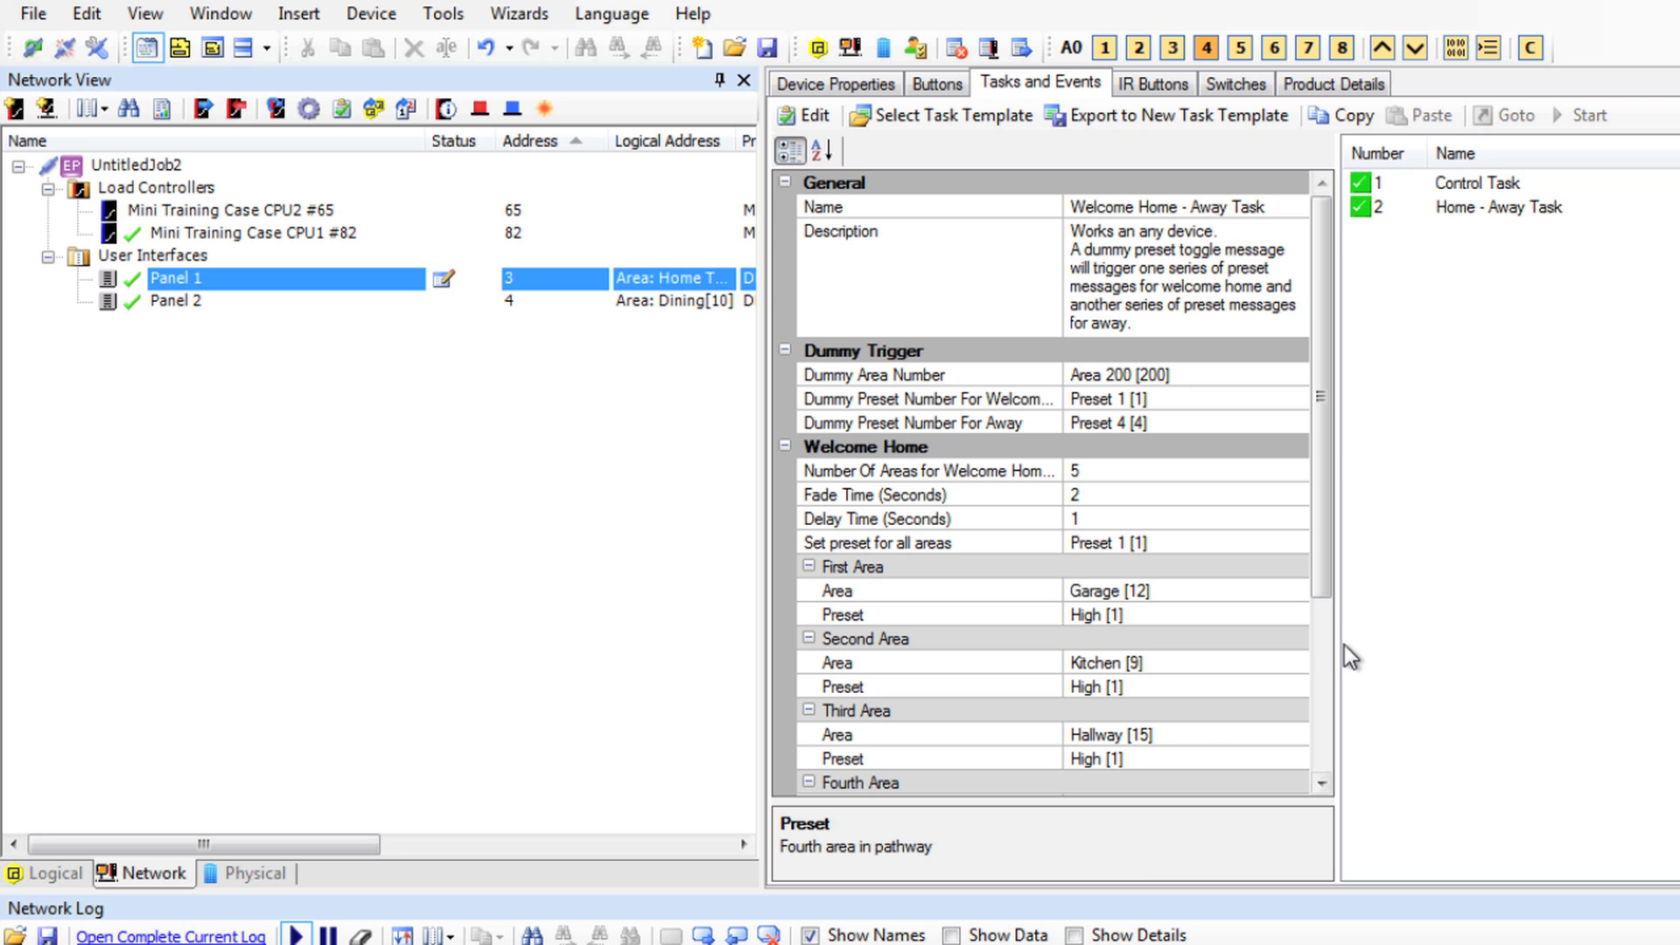
- Expand the fifth area of the Welcome Home sequence and check which area it uses
{"action": "left_click_drag", "start_coordinate": [1320, 575], "coordinate": [1320, 695]}
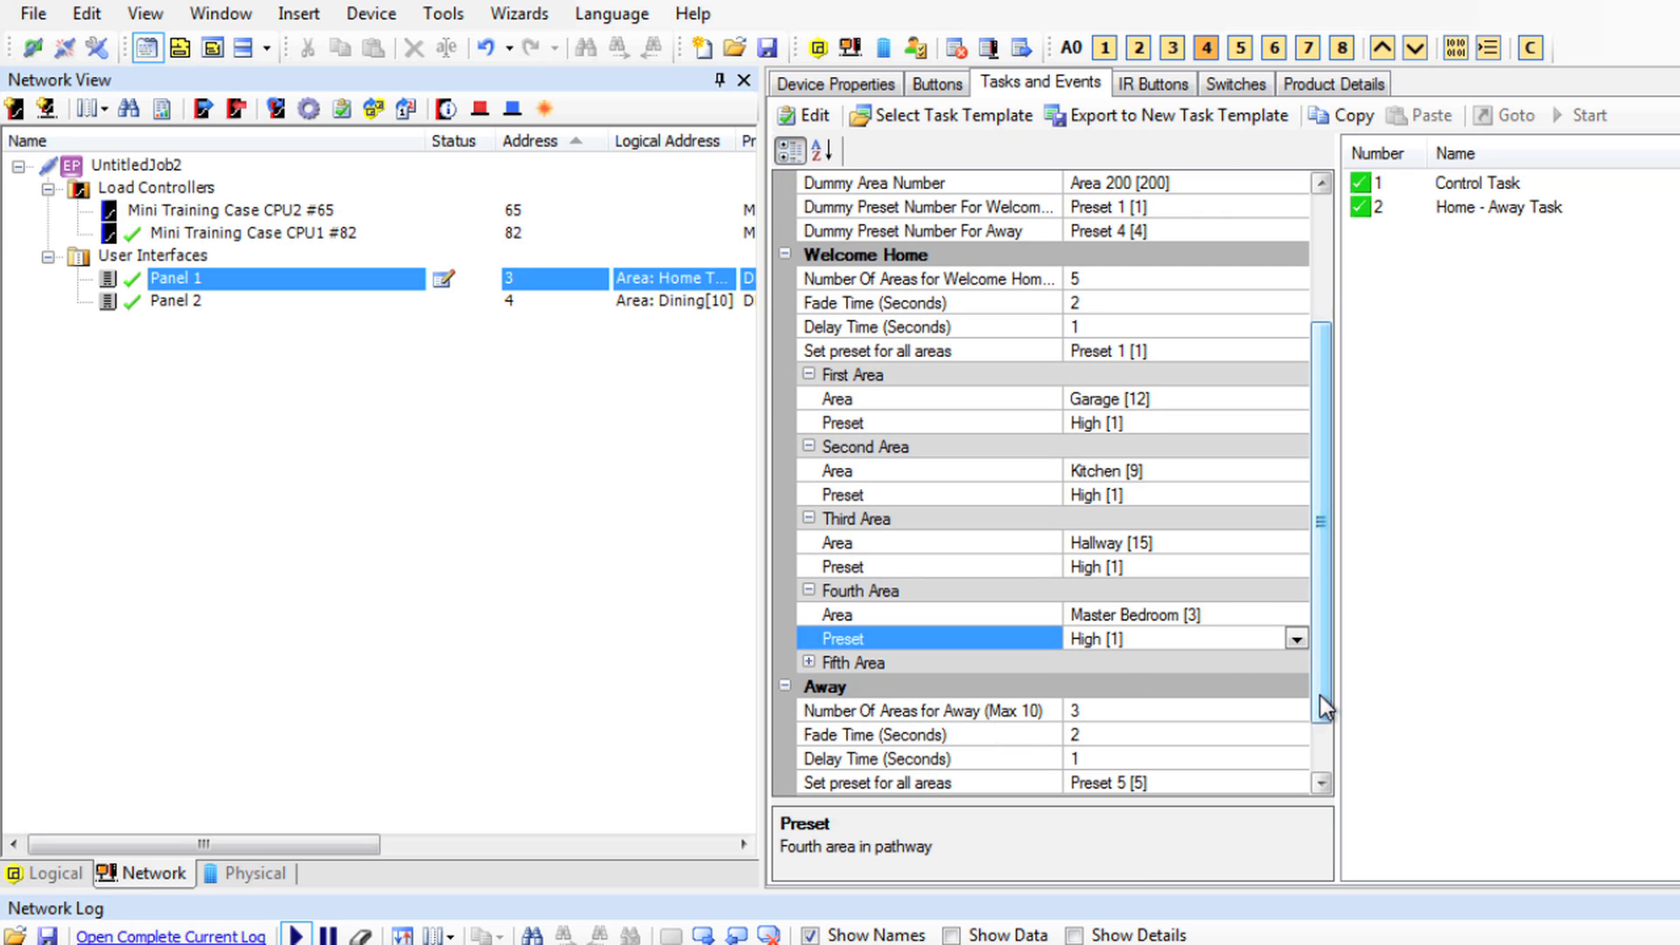
{"action": "left_click", "coordinate": [807, 662]}
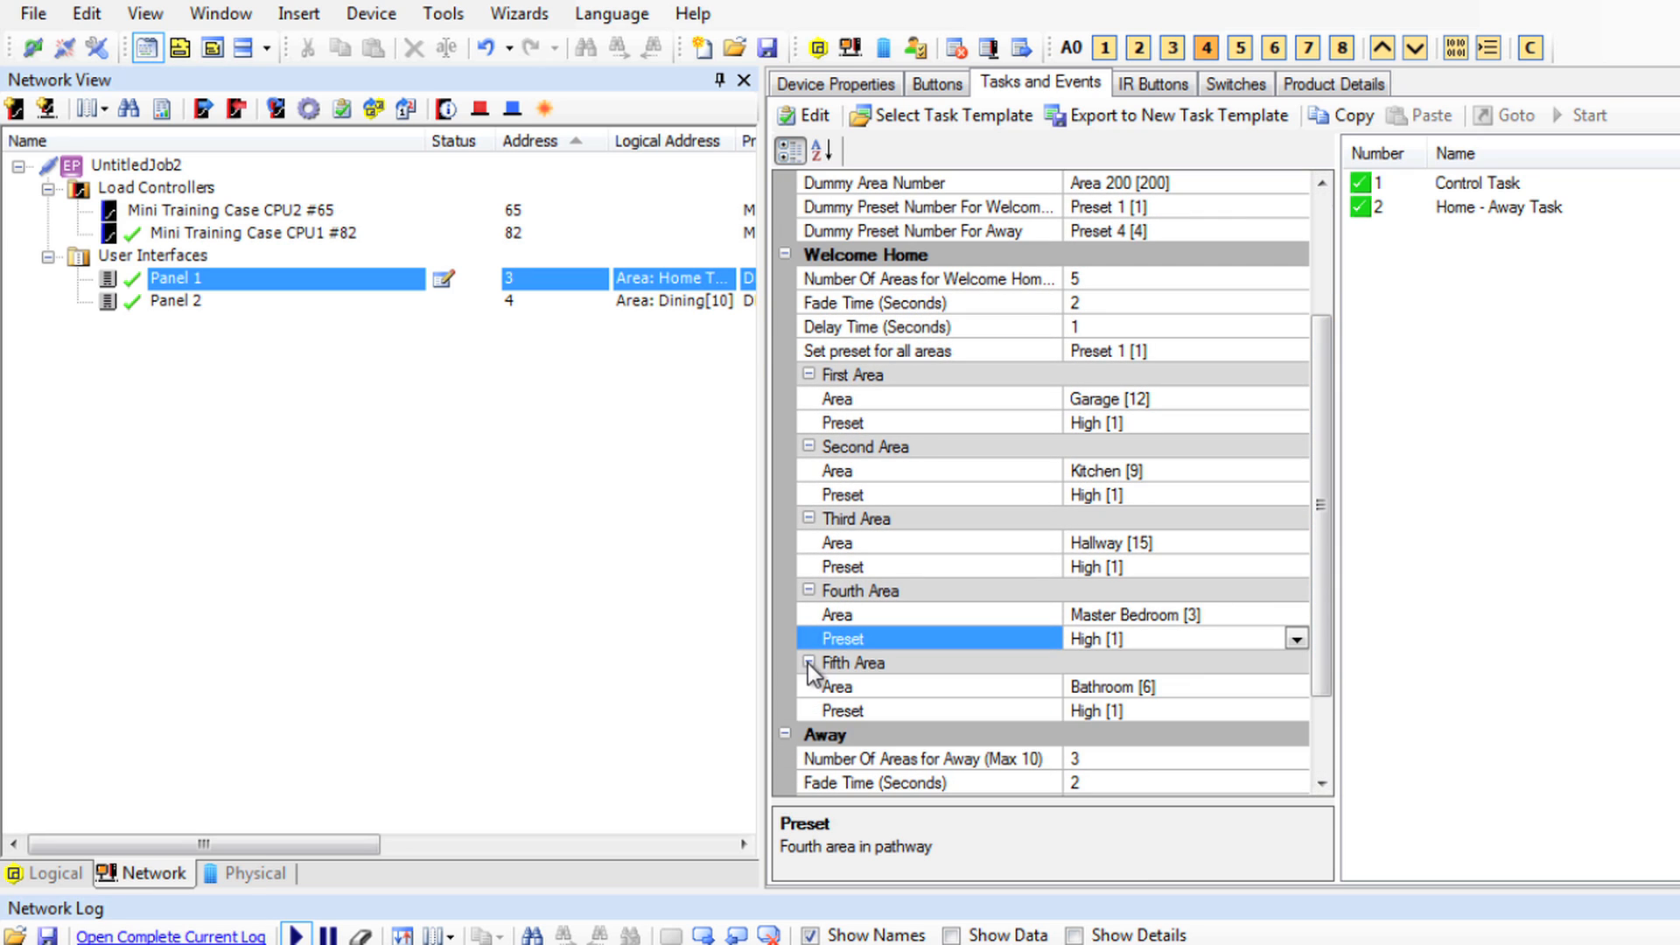
{"action": "left_click", "coordinate": [1199, 688]}
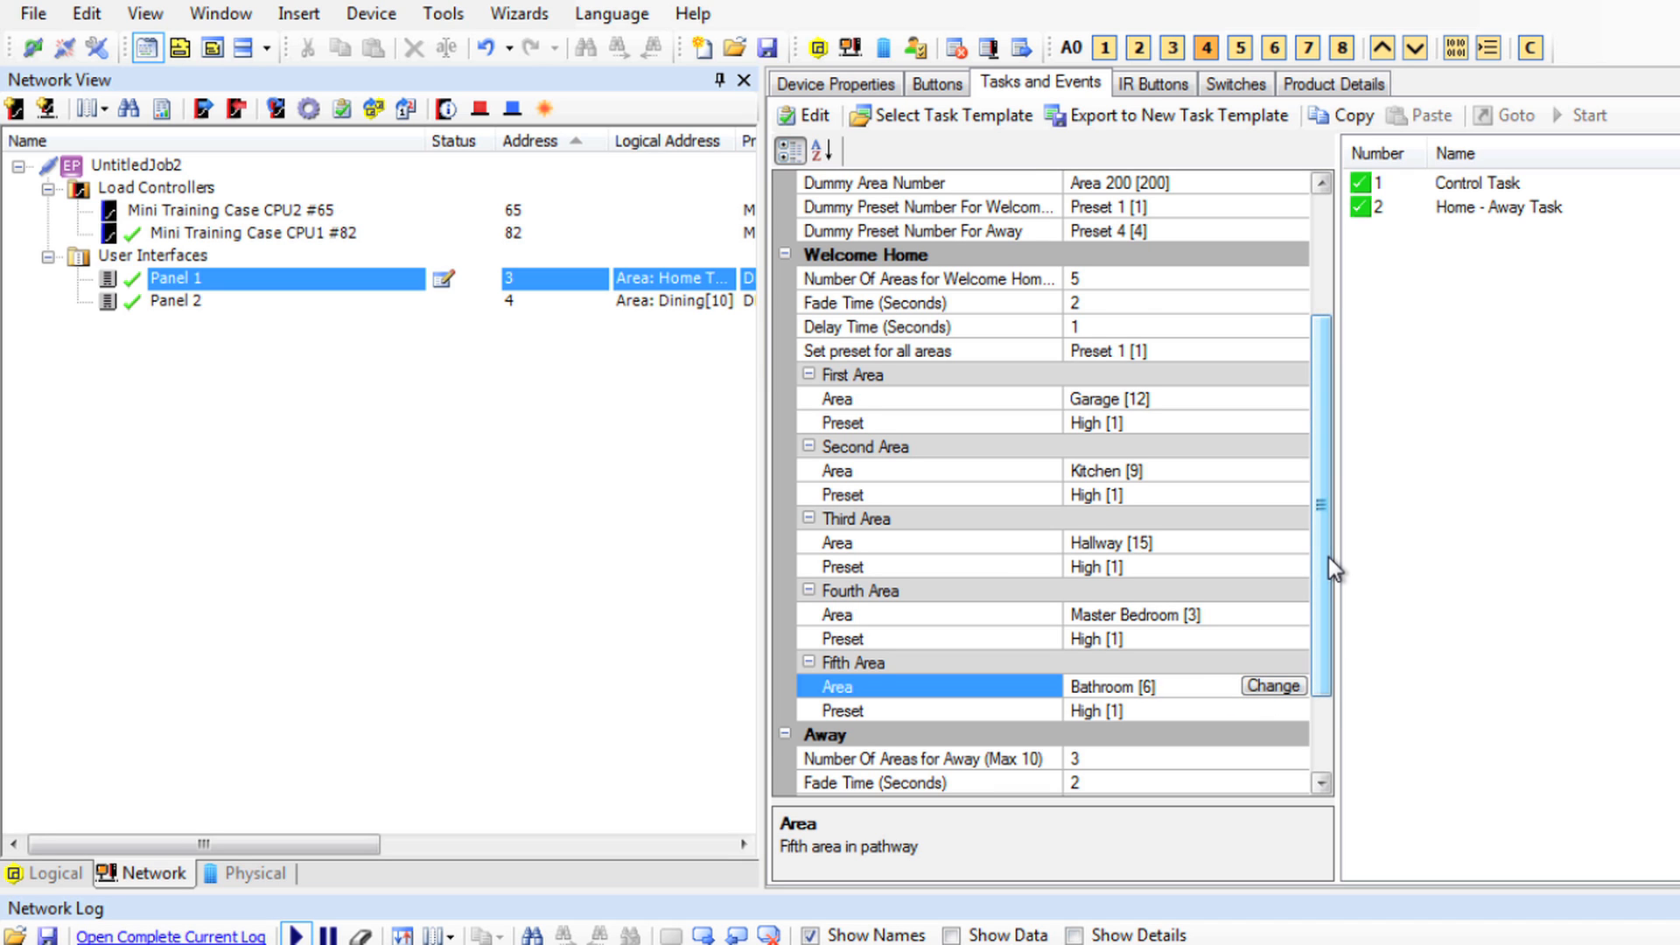
- Save the modified task data to the Panel 1 device
{"action": "left_click_drag", "start_coordinate": [1329, 557], "coordinate": [1334, 438]}
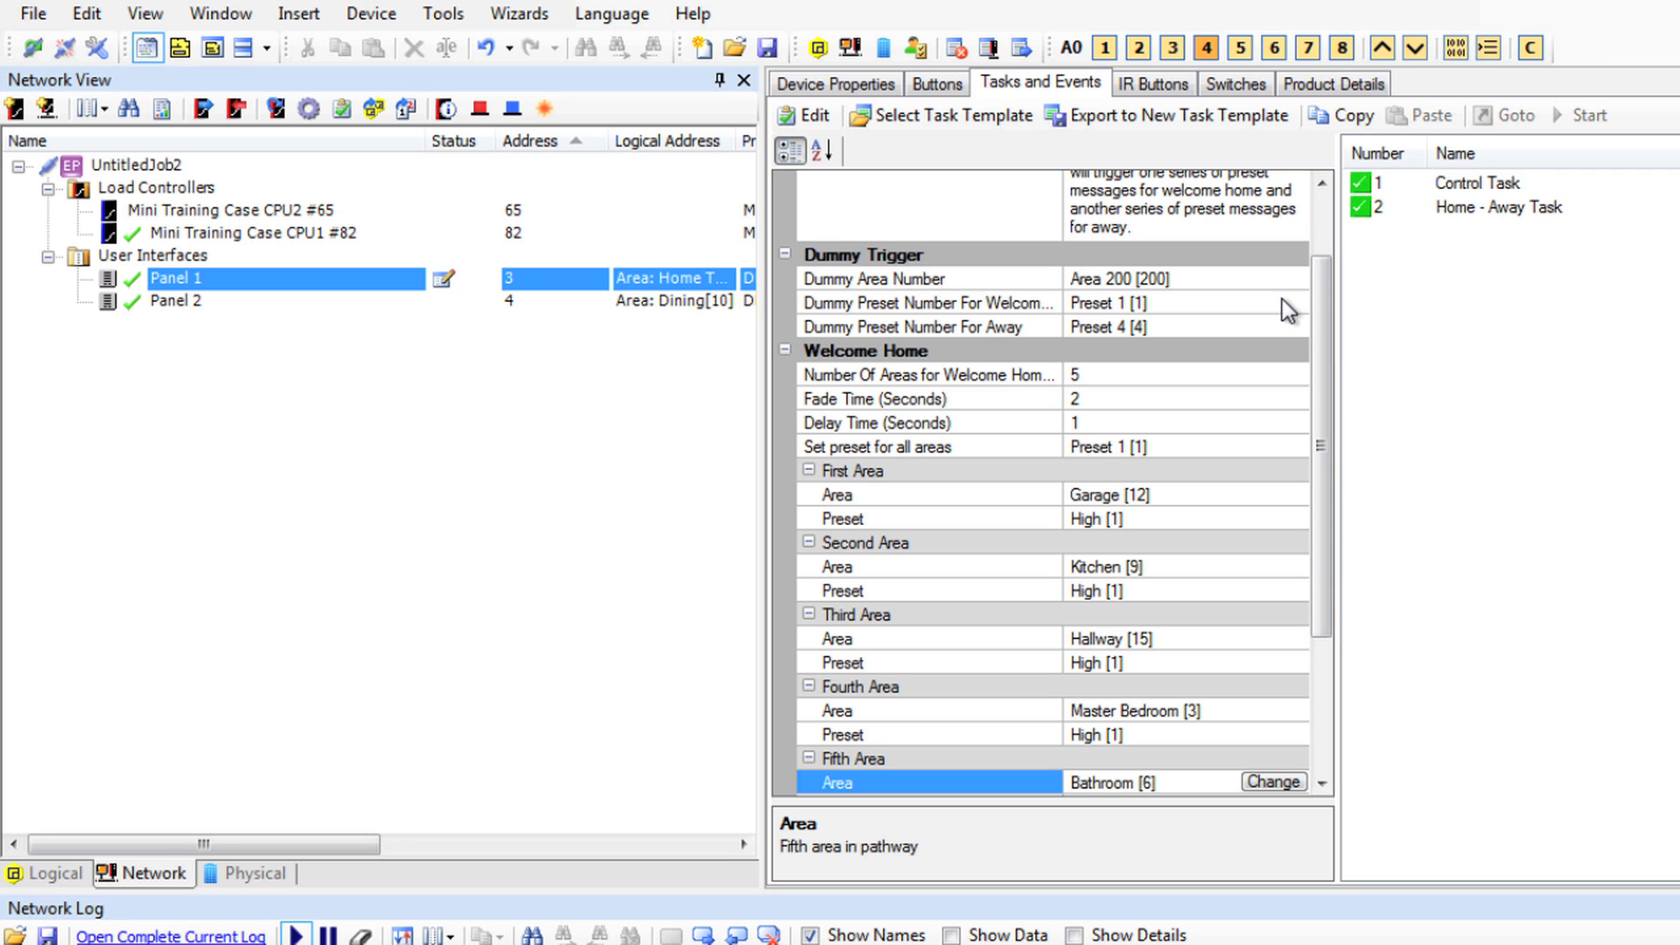
{"action": "left_click", "coordinate": [239, 112]}
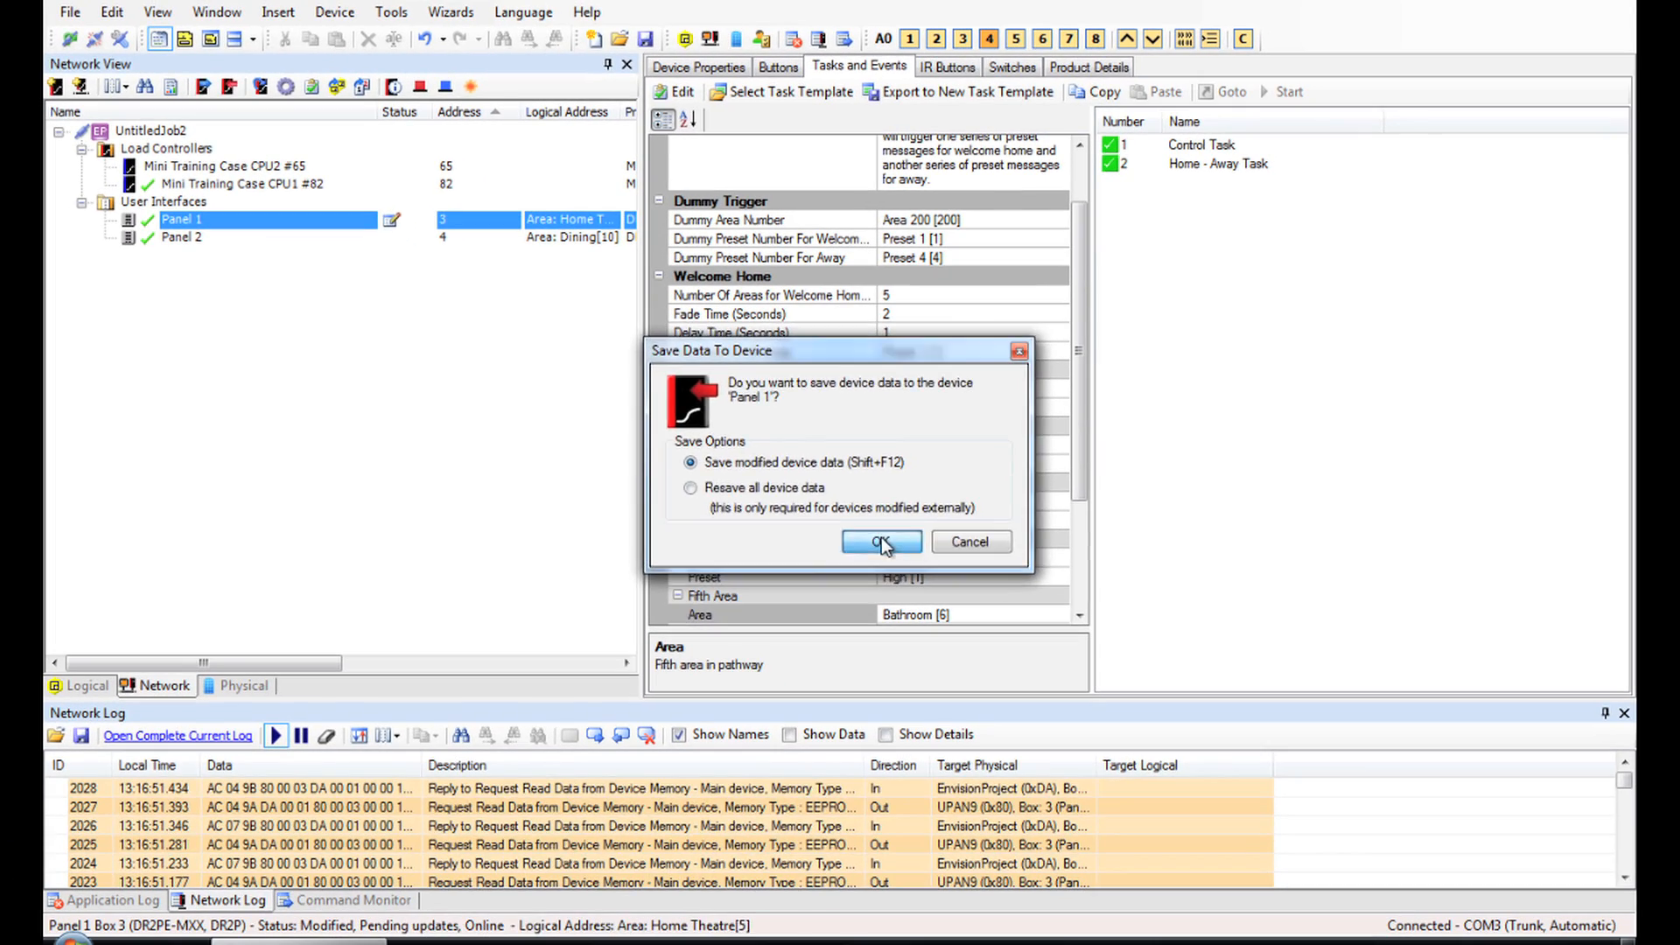
{"action": "left_click", "coordinate": [901, 553]}
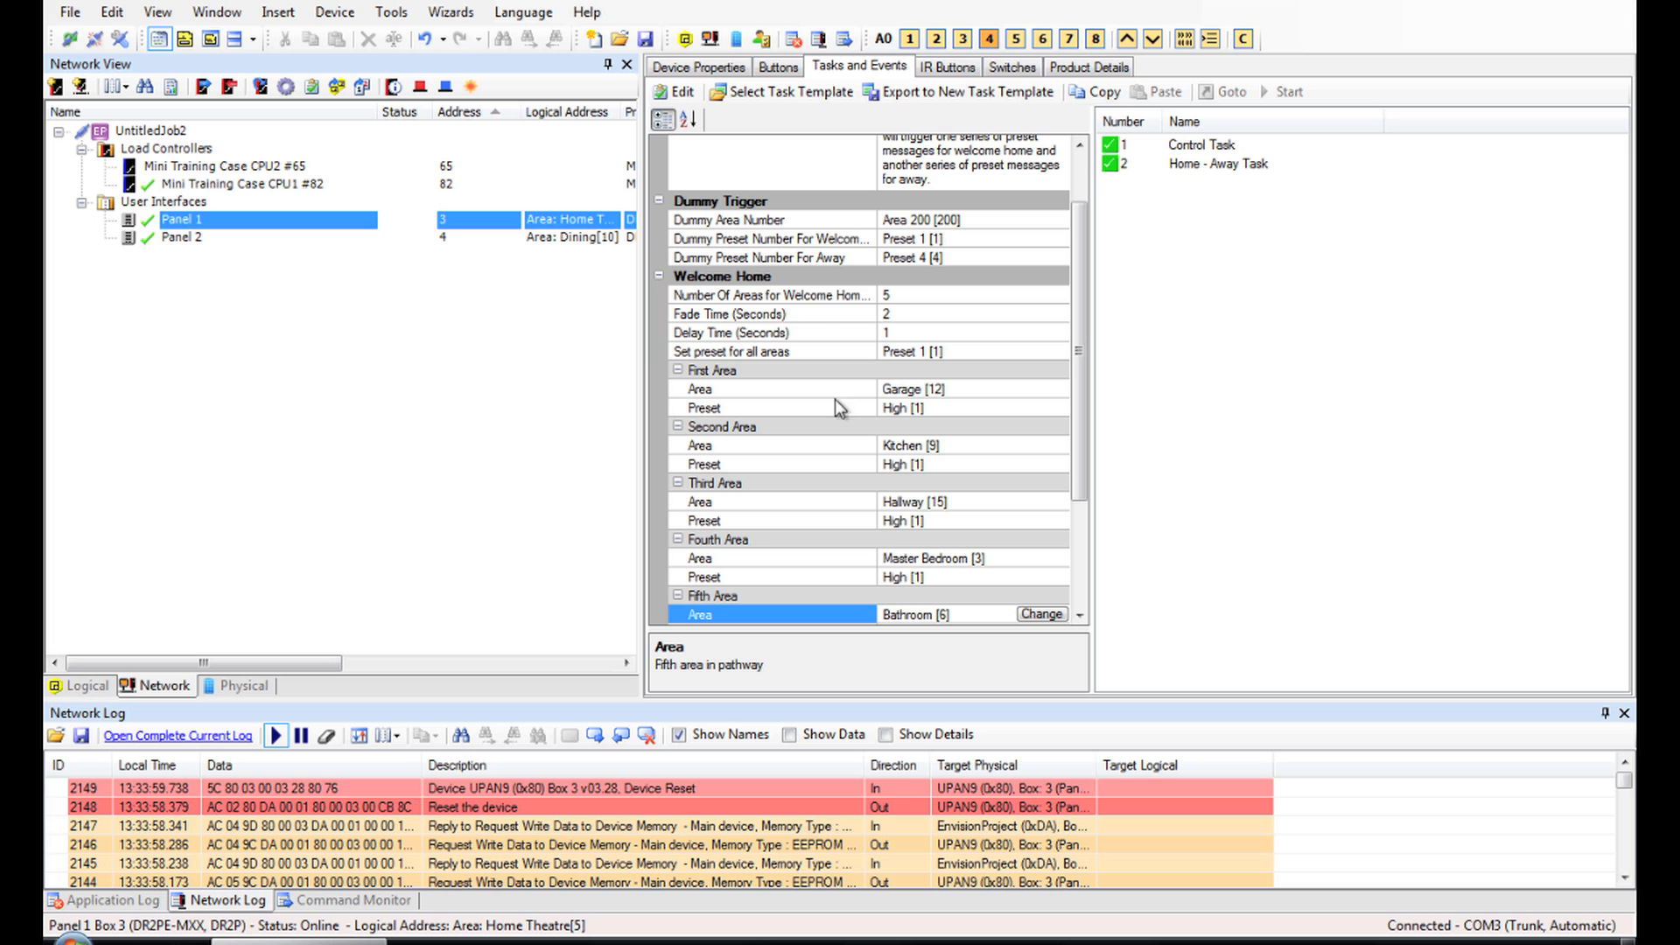
- Set the logical area of Panel 1's first button to 200 and save the modified data to the device
{"action": "left_click", "coordinate": [764, 67]}
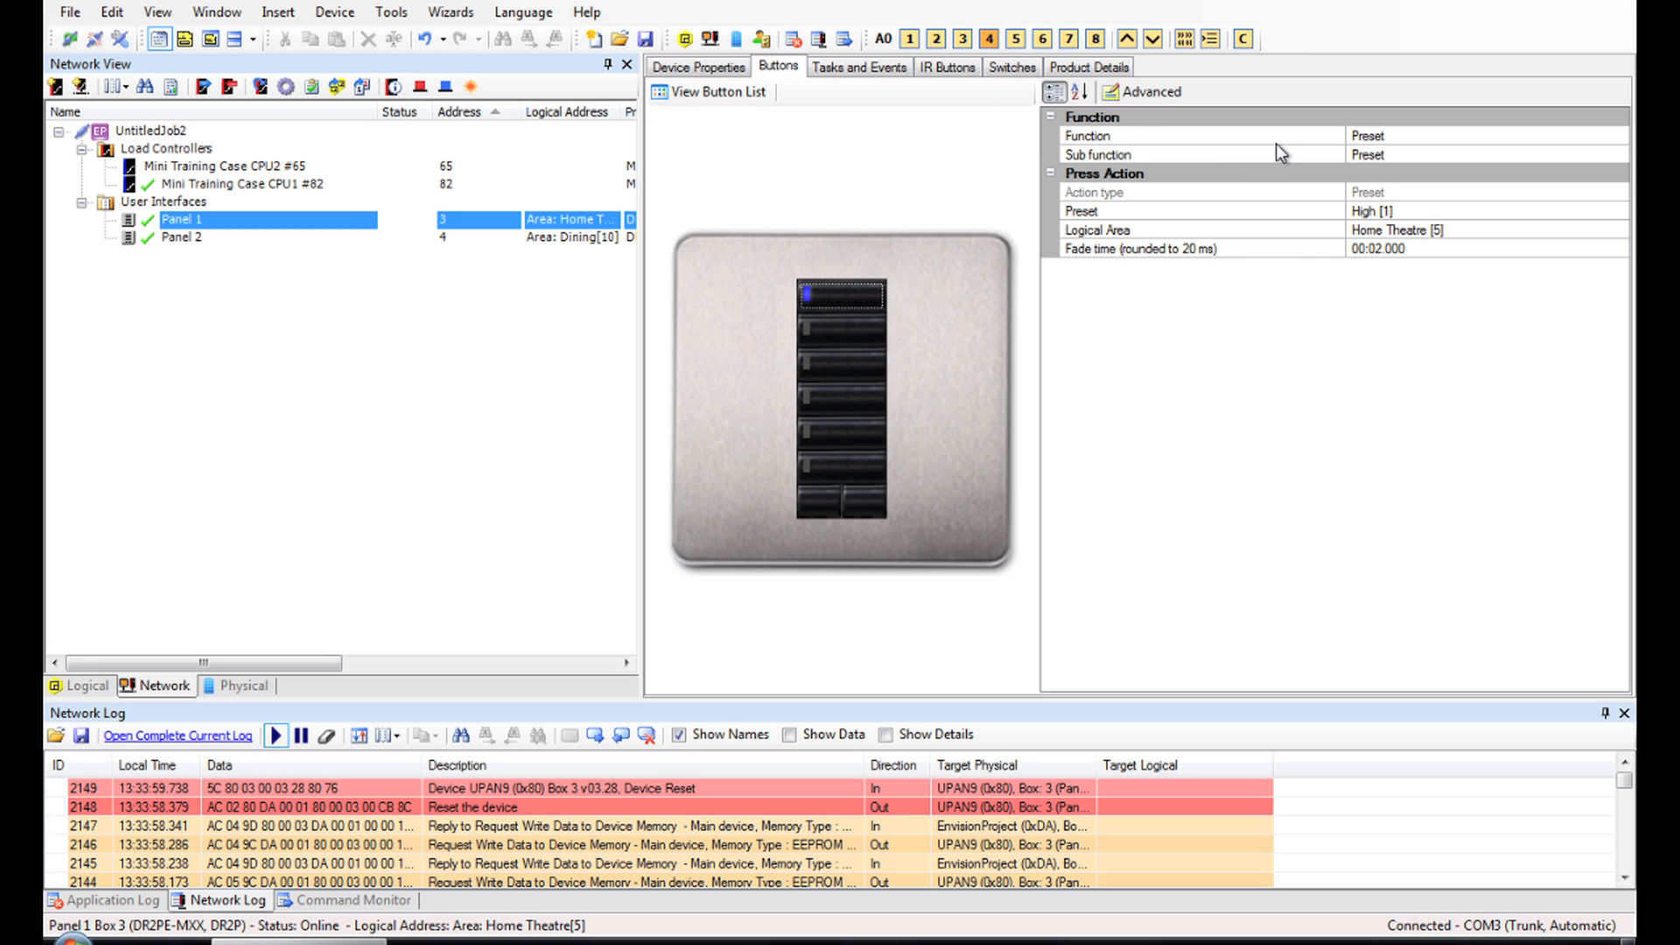
{"action": "left_click", "coordinate": [1521, 212]}
{"action": "left_click", "coordinate": [1500, 230]}
{"action": "double_click", "coordinate": [1438, 230]}
{"action": "key", "text": "ctrl+shift+Left"}
{"action": "key", "text": "ctrl+shift+Left"}
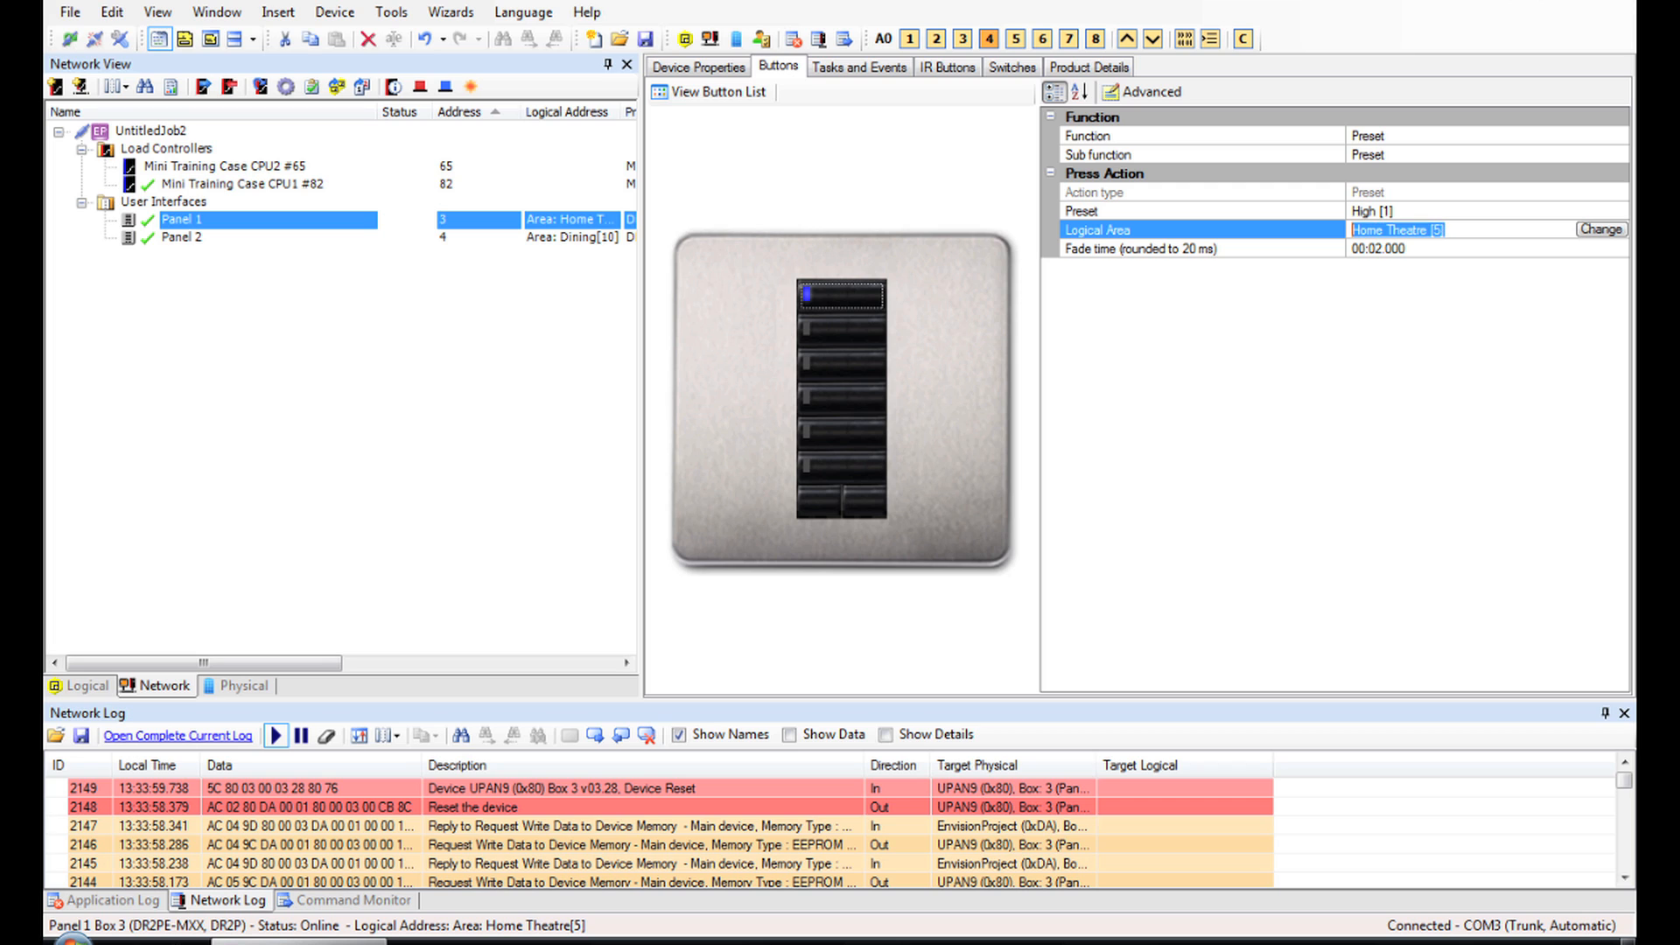
{"action": "type", "text": "200"}
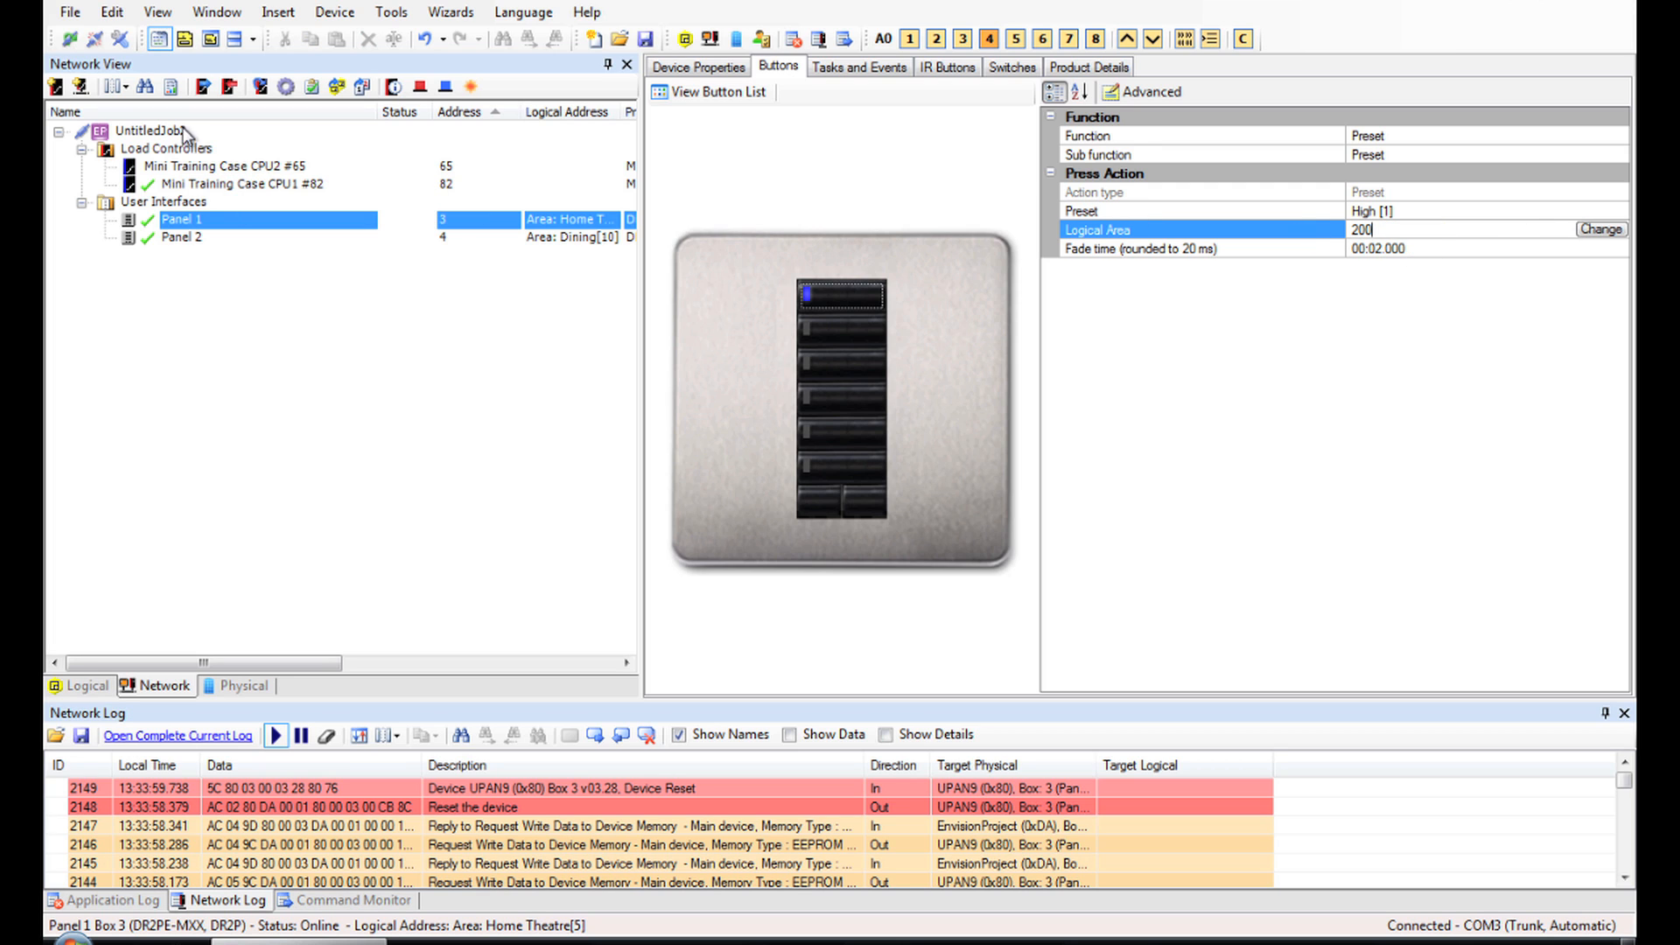
{"action": "left_click", "coordinate": [226, 91]}
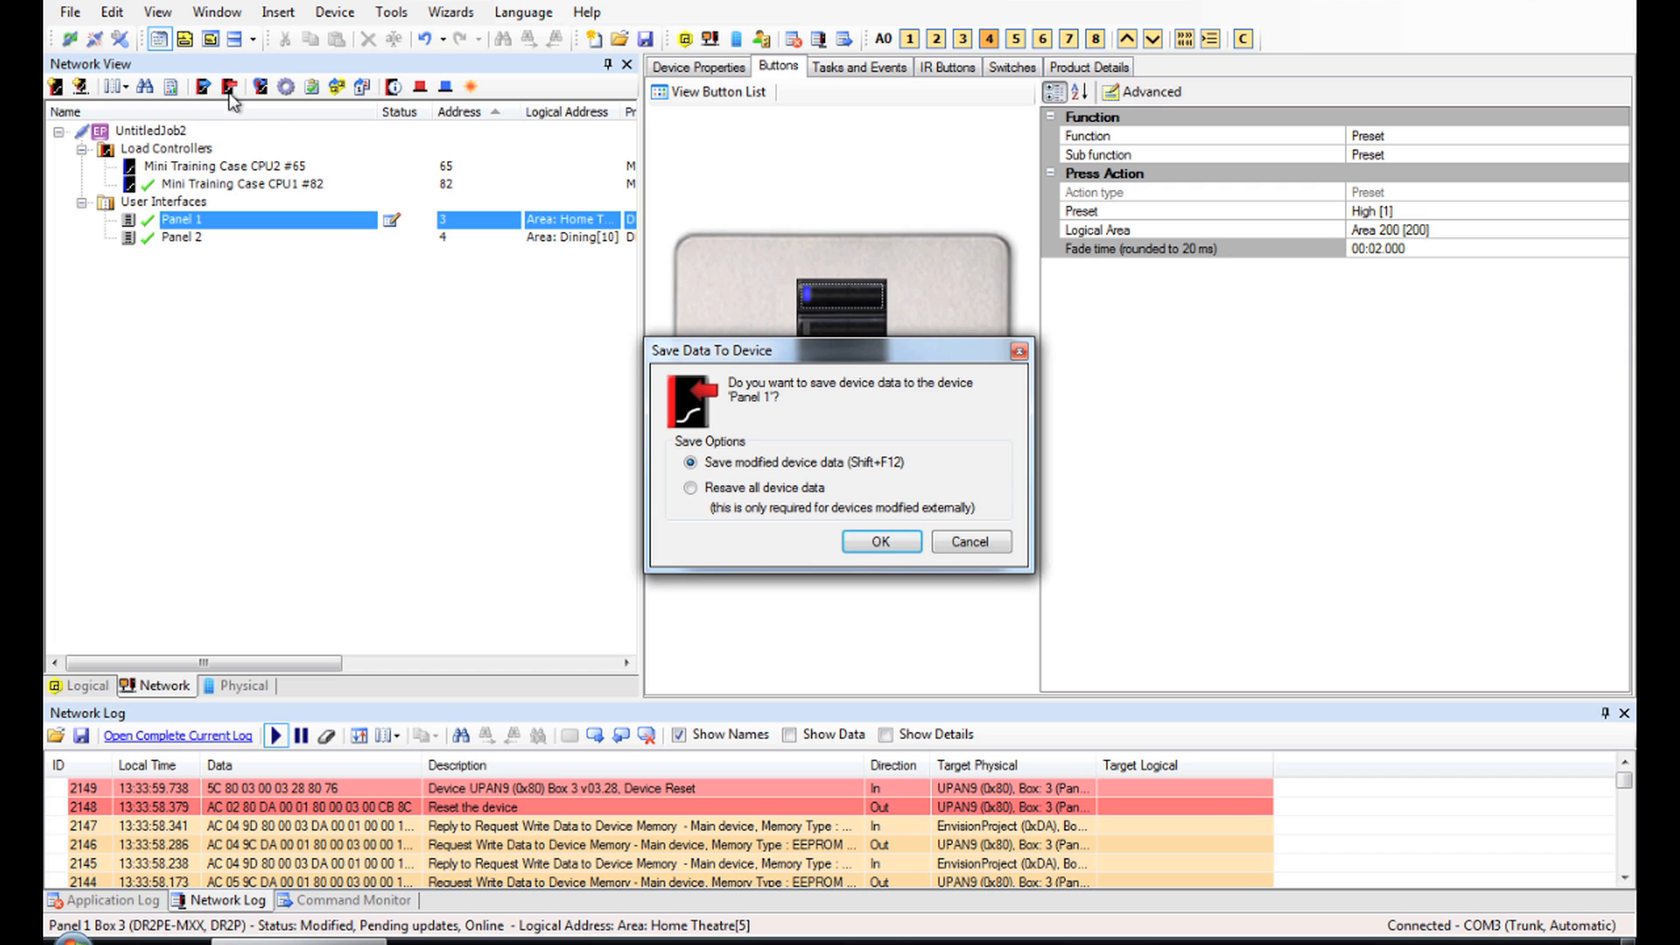
{"action": "left_click", "coordinate": [882, 539]}
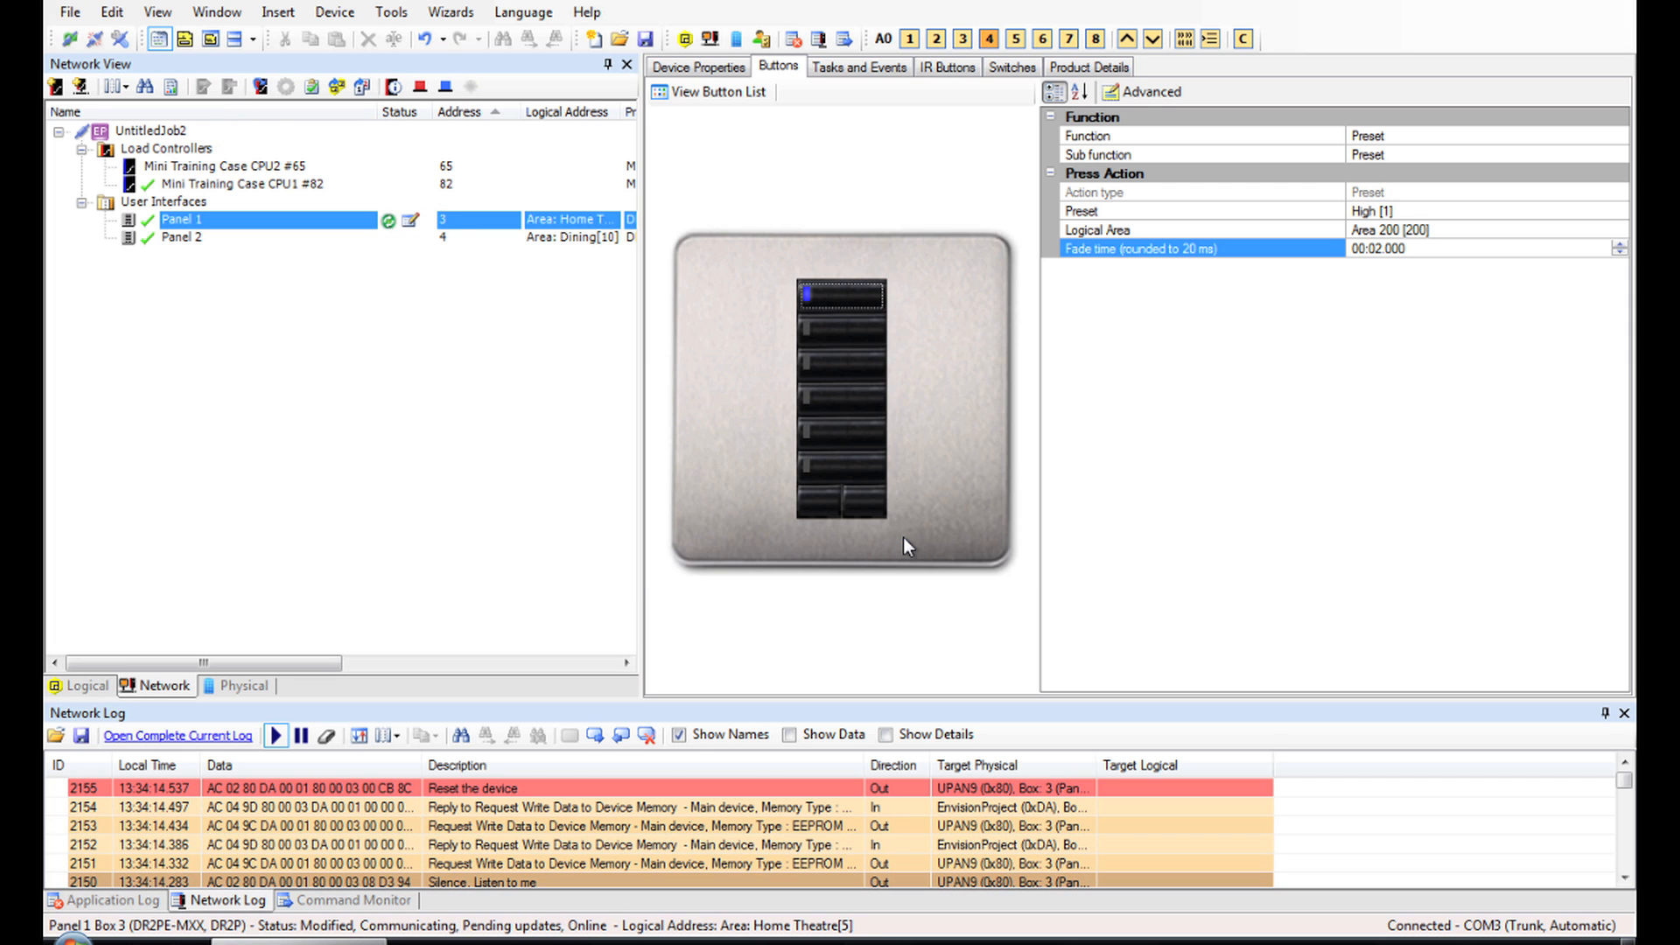